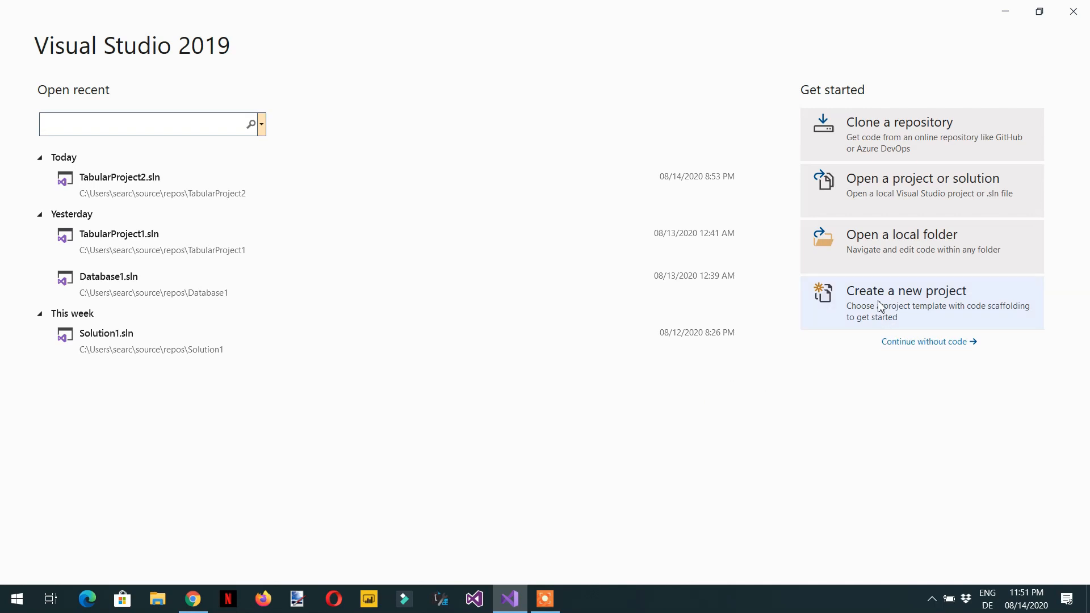
Start a new project from the Analysis Services Tabular Project template and name it Tabular Tutorial
left_click(908, 307)
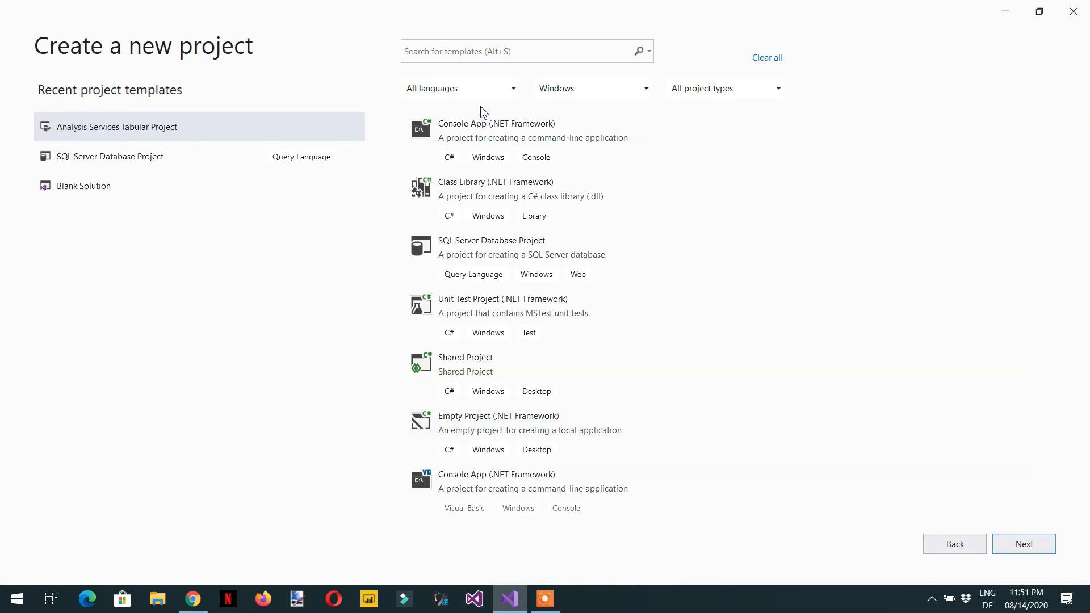
left_click(480, 51)
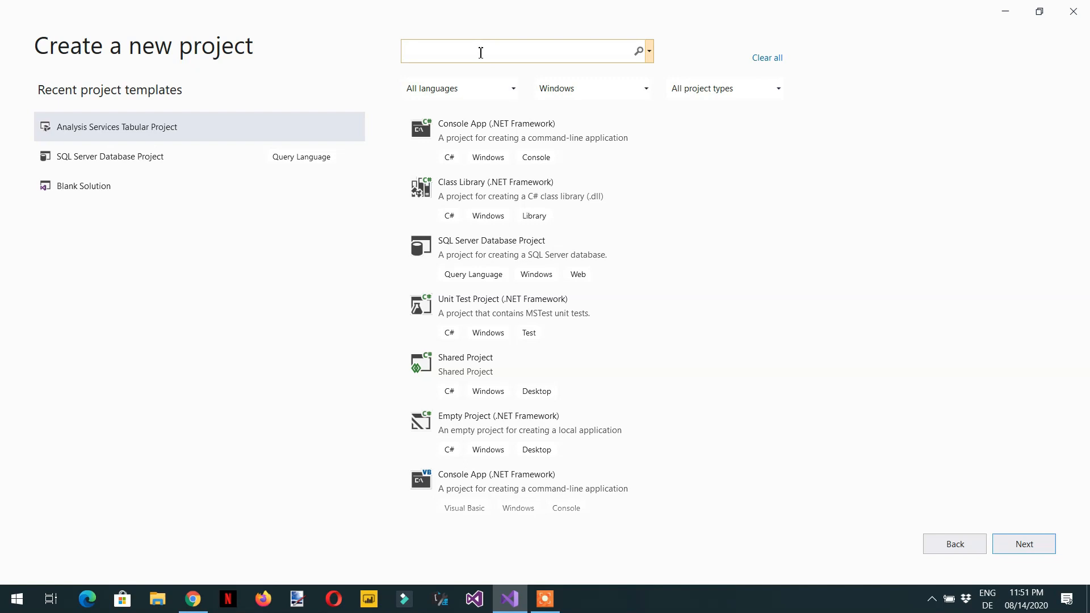
type("tabular")
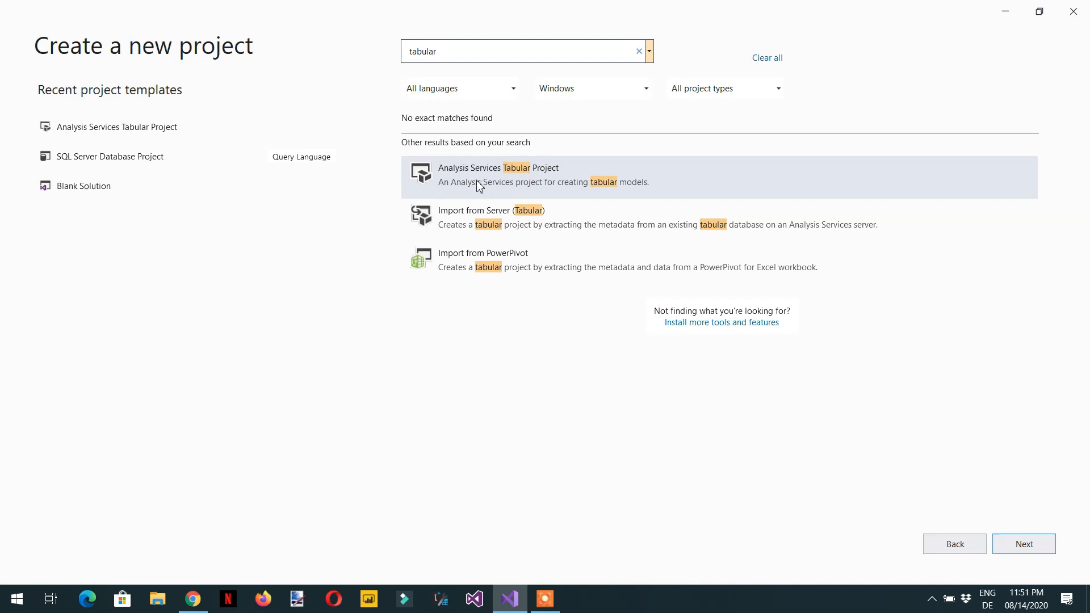
double_click(556, 184)
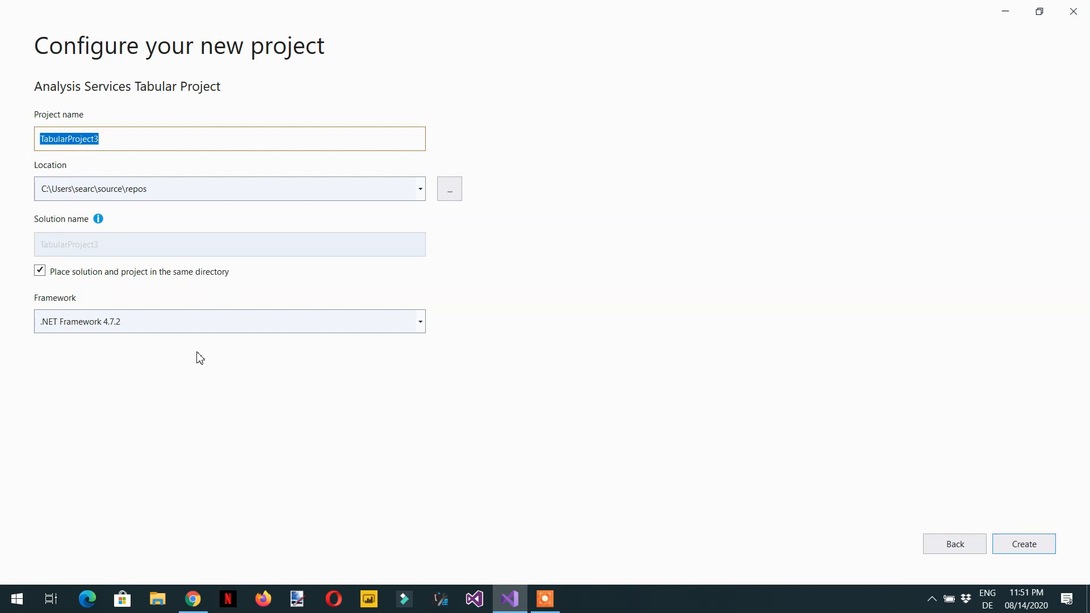
type("Tabular Tutorial")
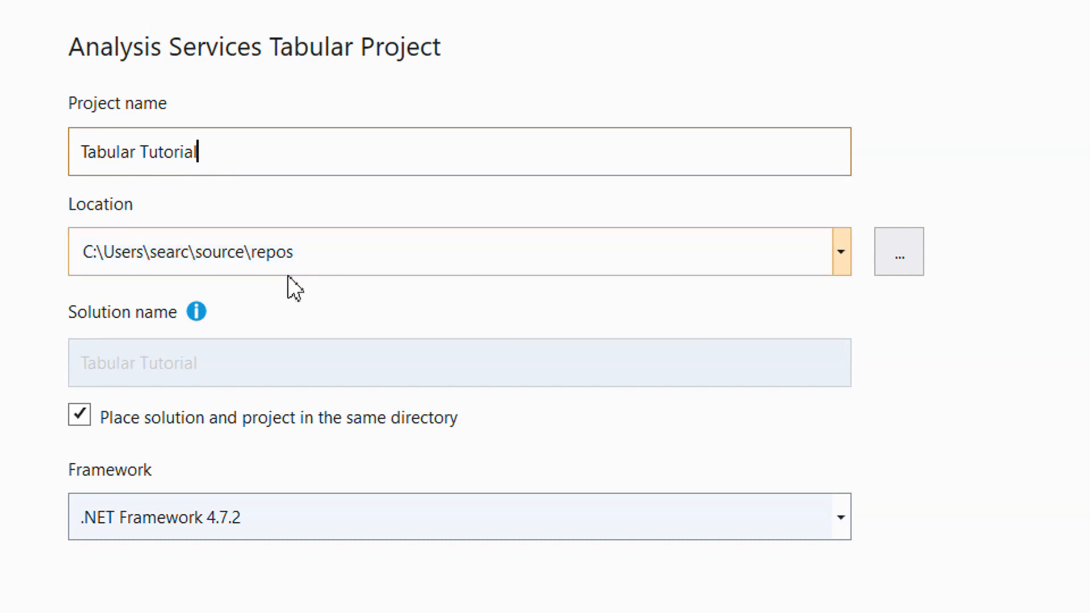
left_click(80, 417)
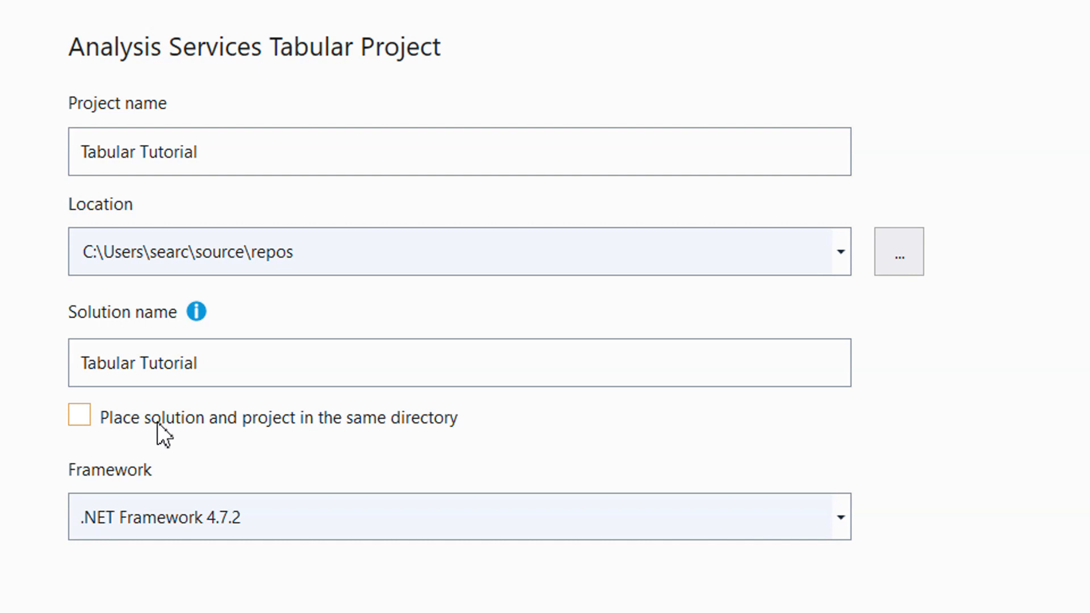
left_click(83, 423)
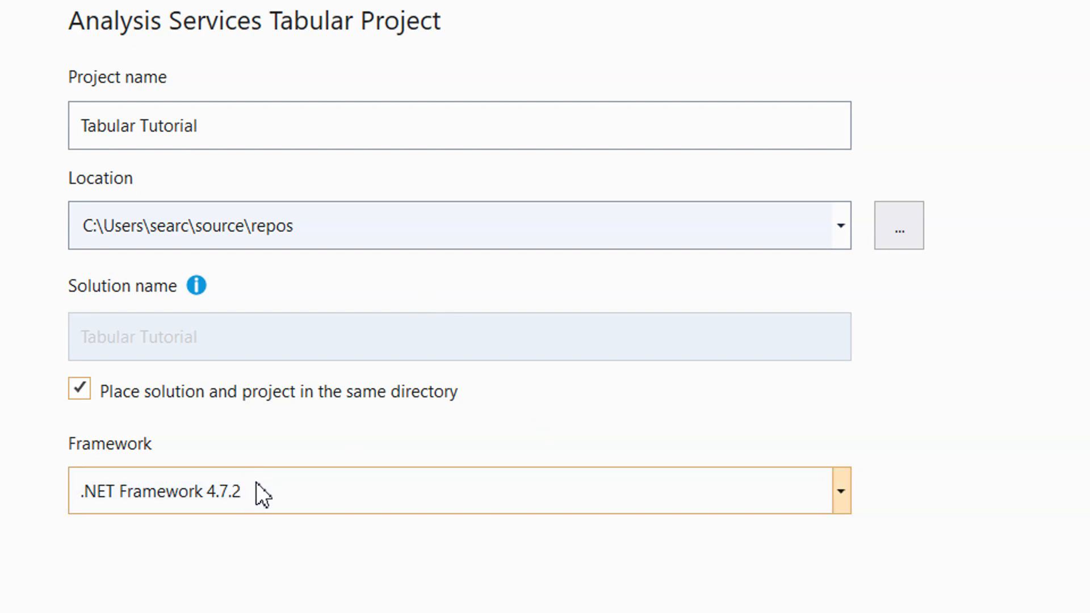
left_click(421, 492)
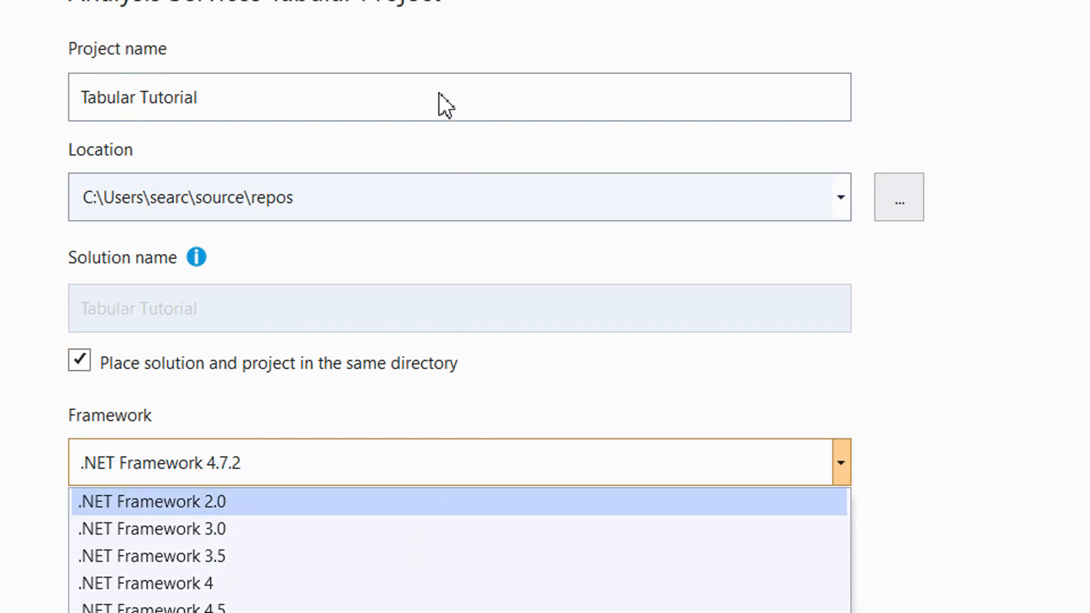
left_click(509, 298)
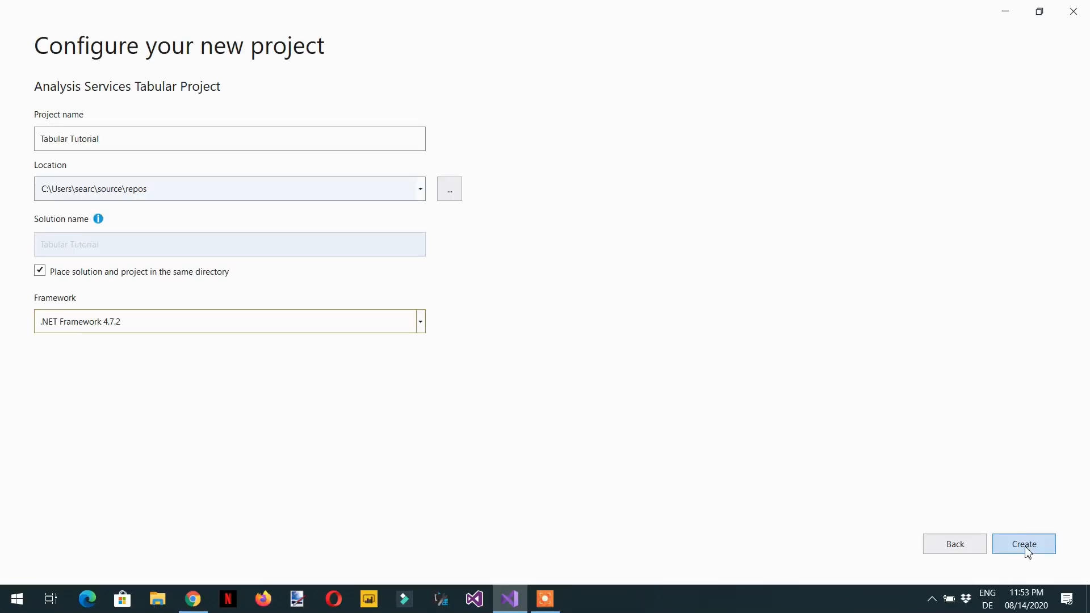
Create the project and accept the SQL Server 2016 RTM (1200) compatibility level for the tabular model
left_click(1026, 550)
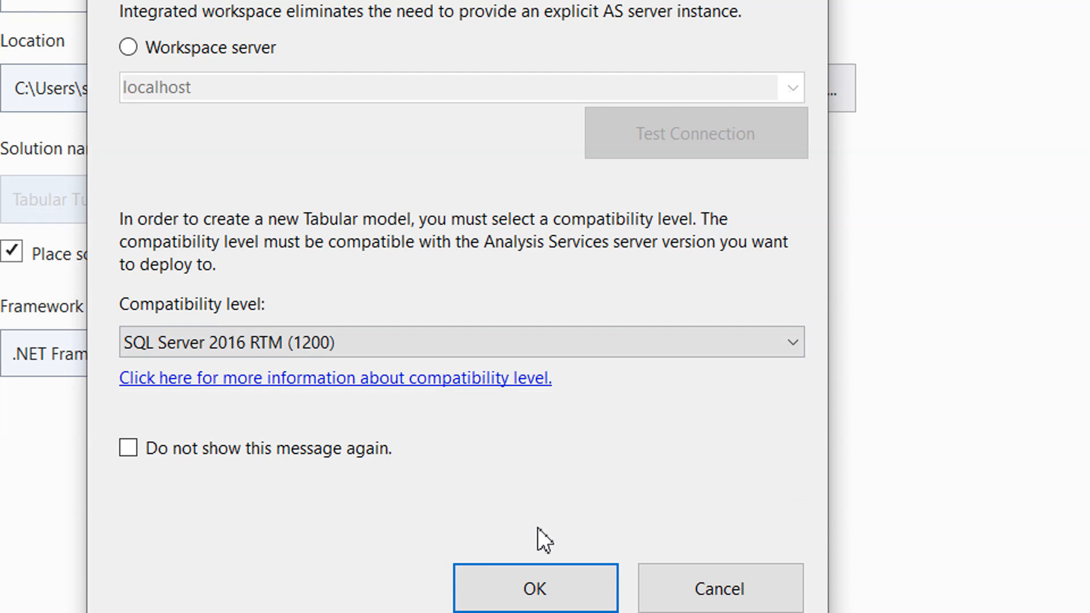
left_click(547, 520)
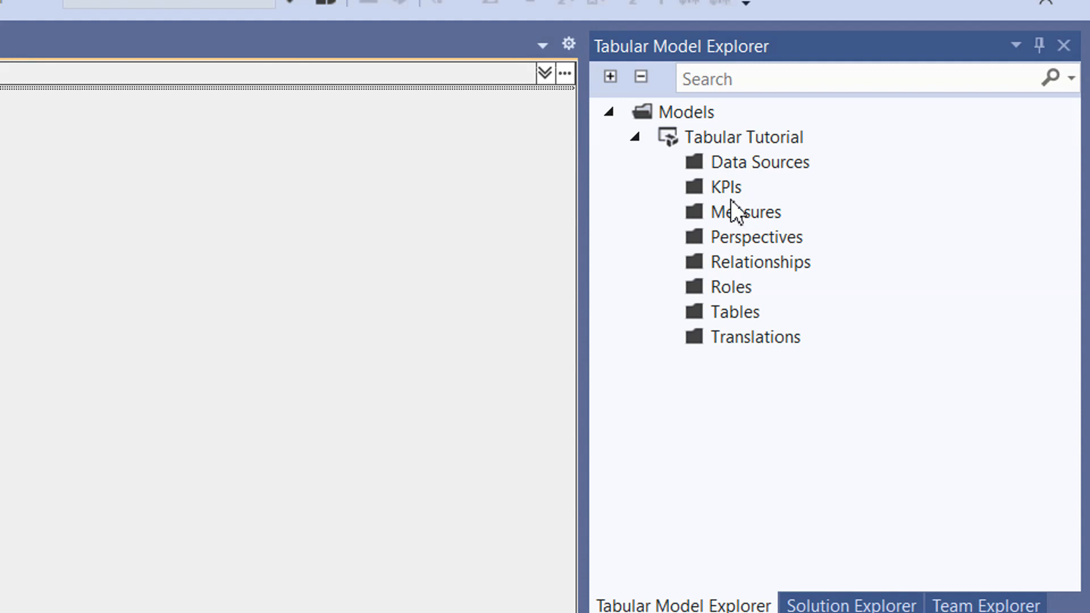
Start an import from a data source for the tabular model, choosing Microsoft SQL Server as the source type
right_click(757, 165)
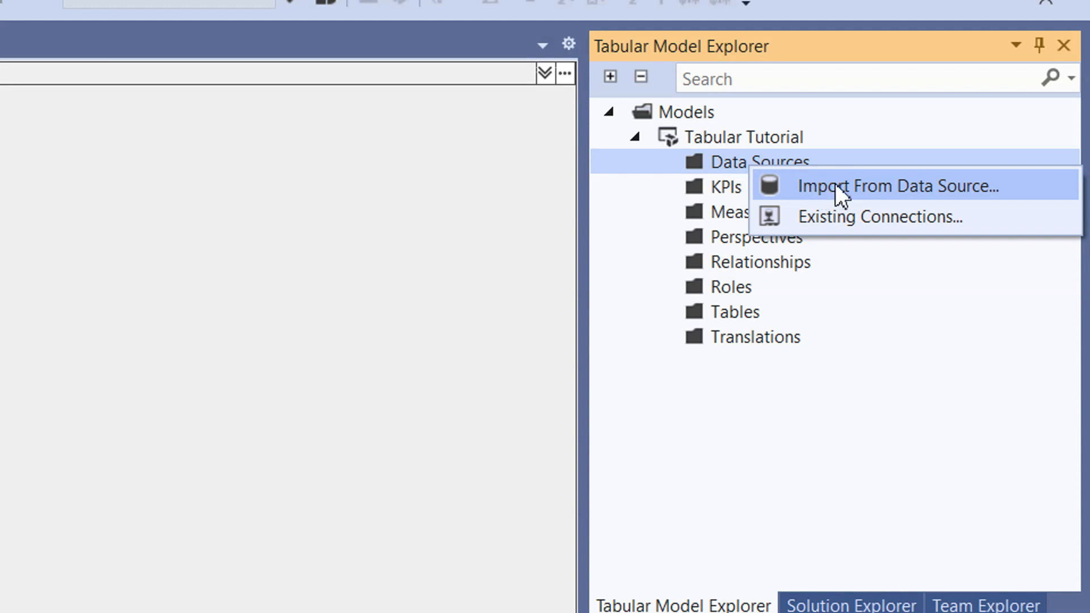
left_click(853, 185)
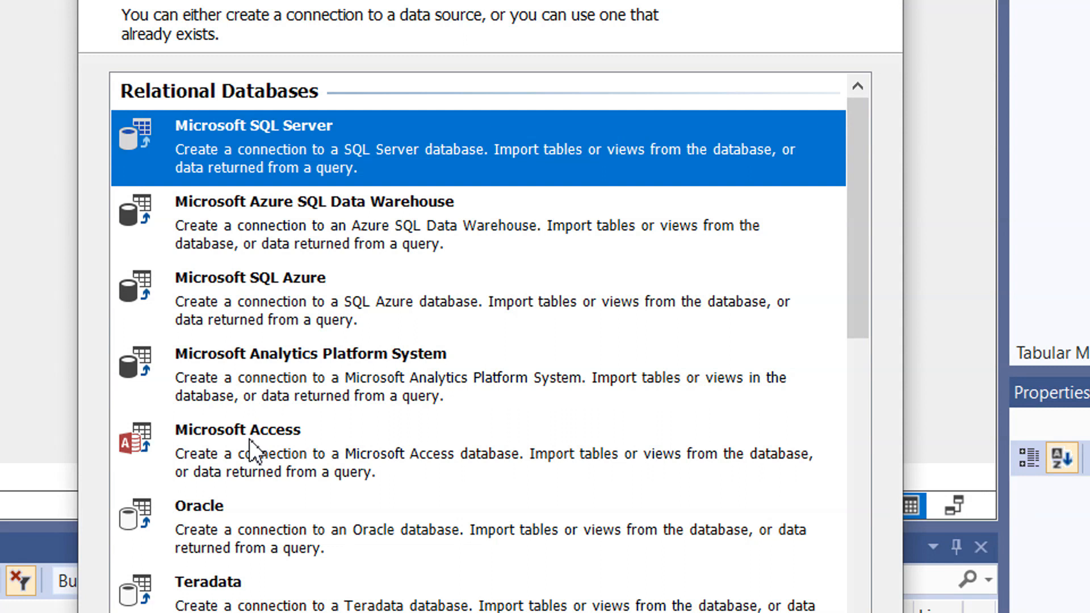
scroll(249, 445, "down", 2)
scroll(246, 430, "down", 5)
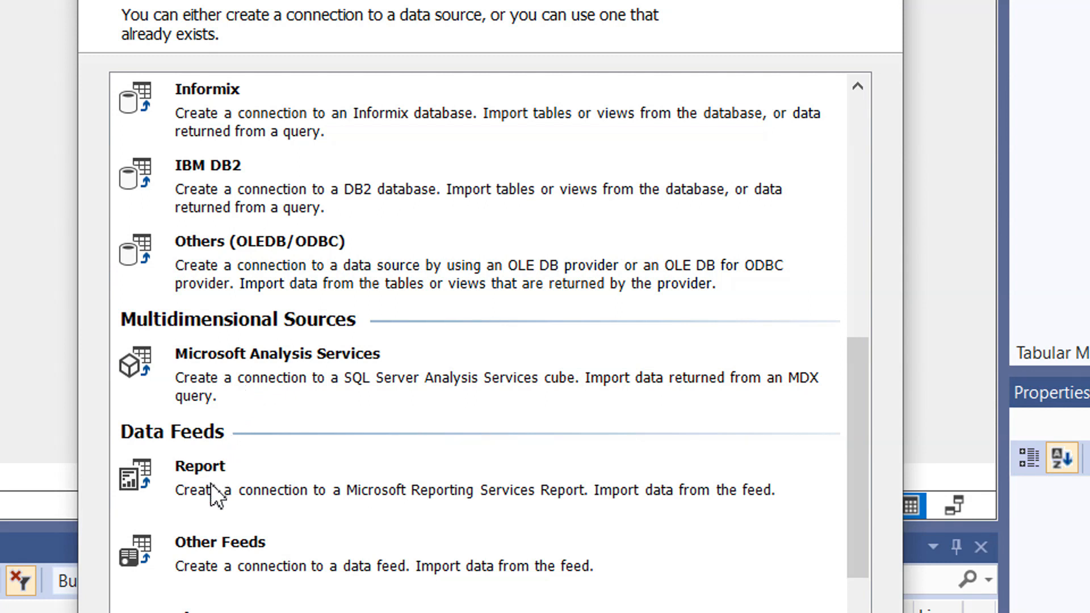
scroll(203, 479, "down", 3)
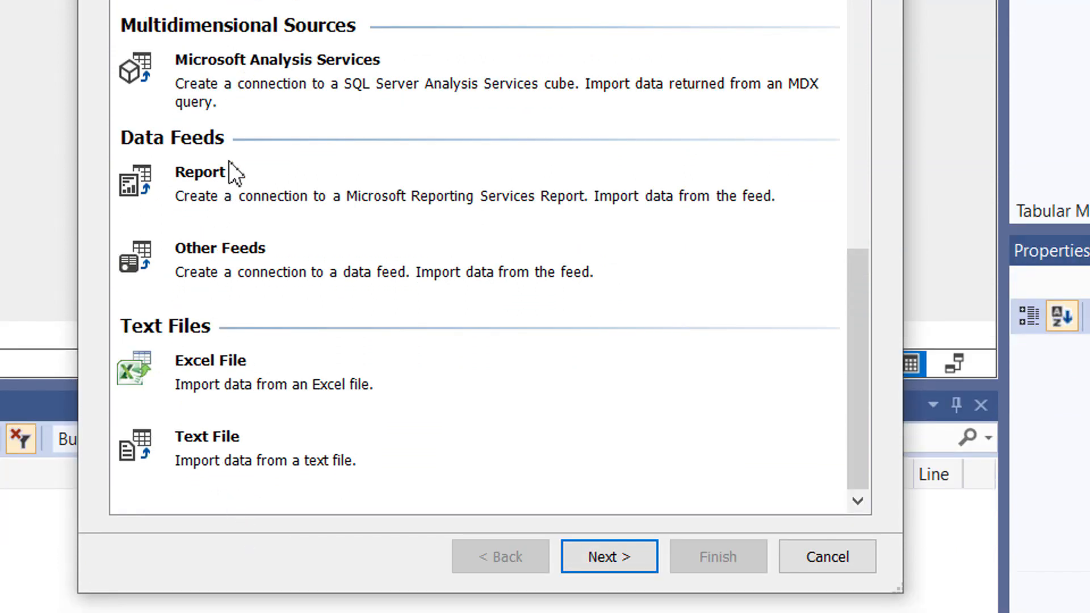
scroll(236, 151, "up", 10)
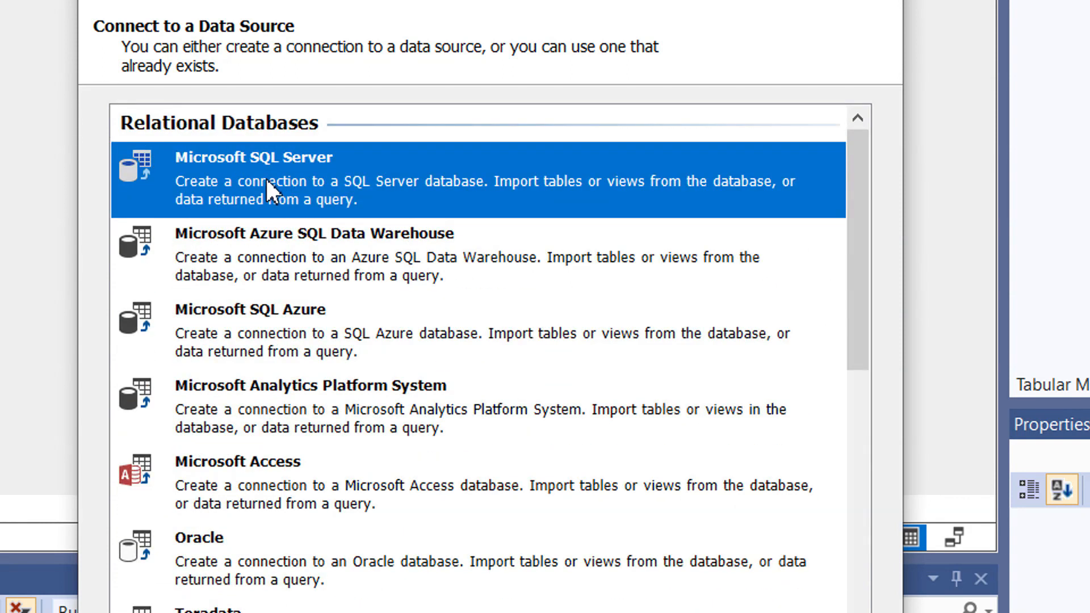
left_click(322, 174)
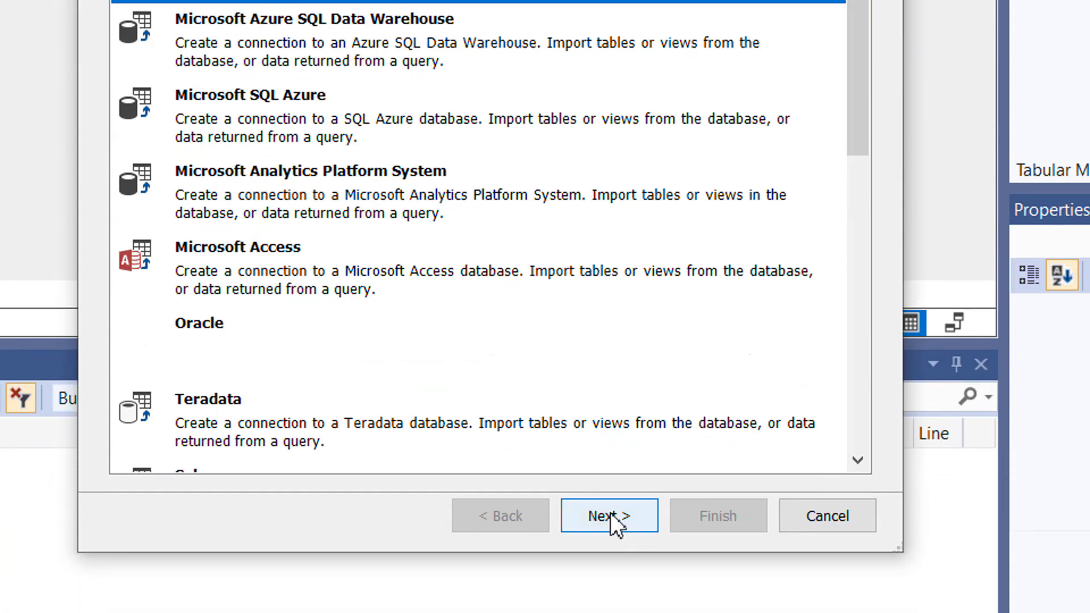
left_click(611, 514)
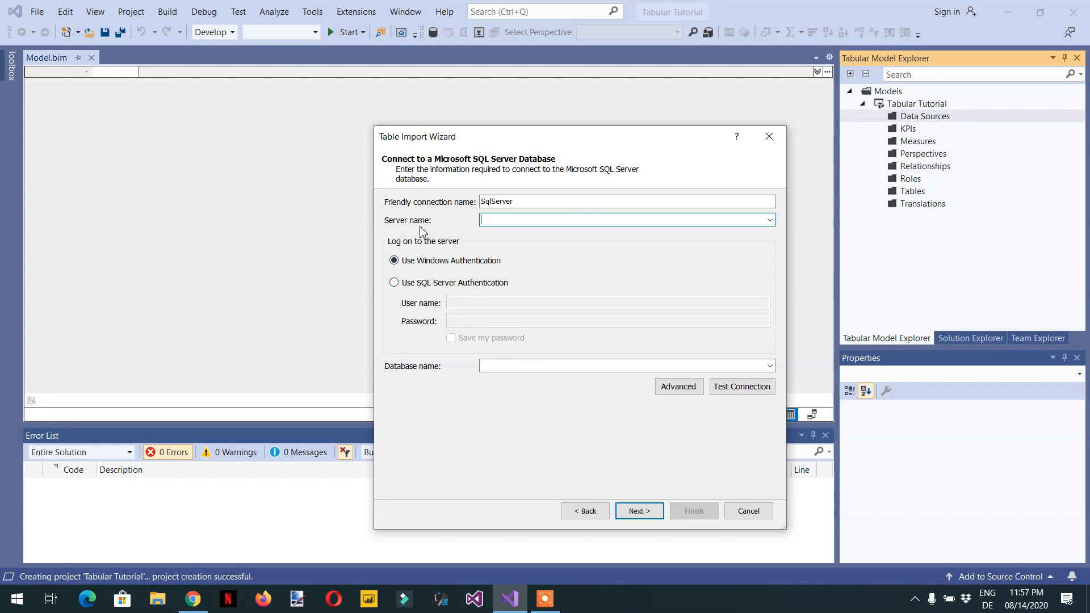
Copy the server name from the SQL Server Management Studio 18 connection dialog and paste it as the Visual Studio import wizard's server name
key("super")
type("ss")
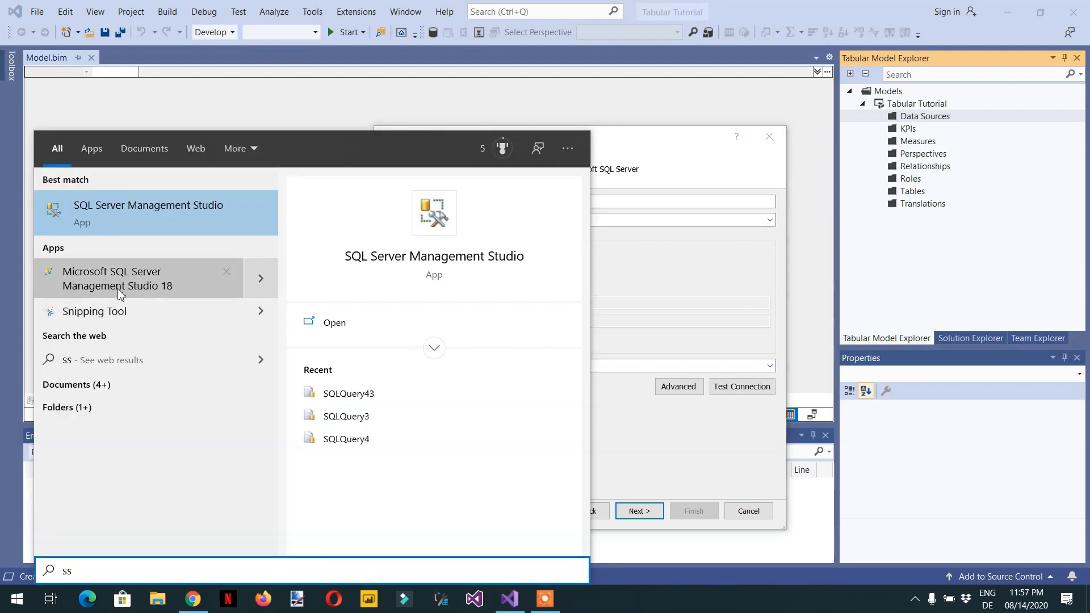
left_click(142, 282)
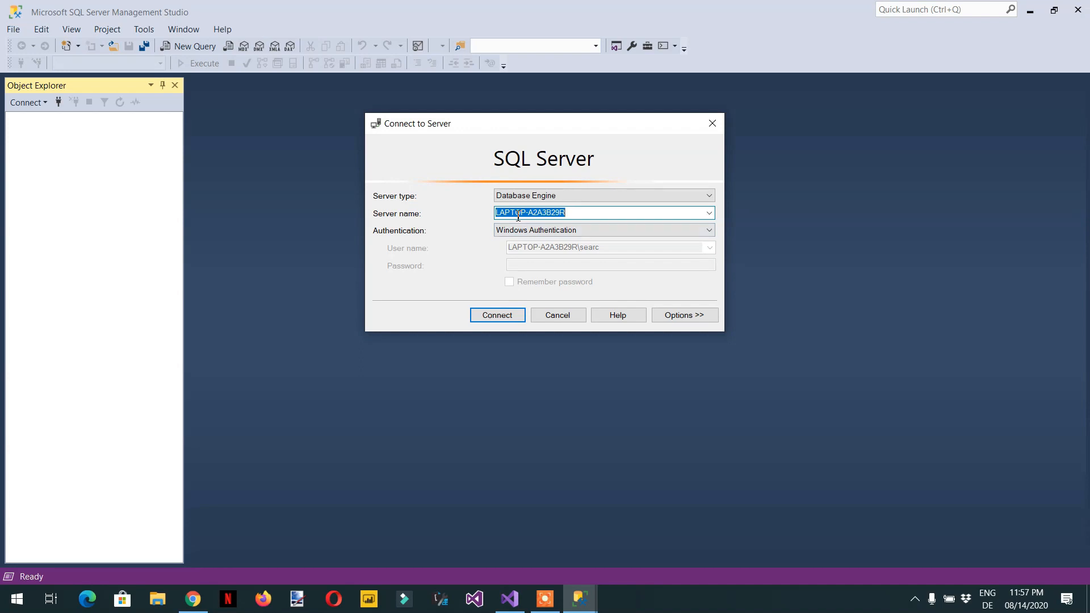
right_click(530, 213)
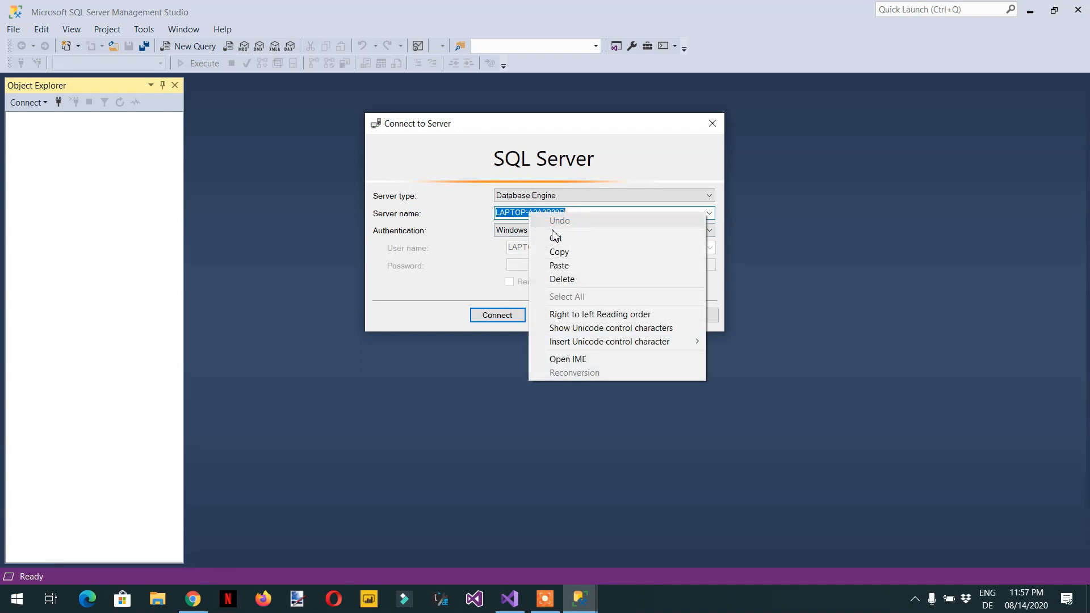
left_click(558, 251)
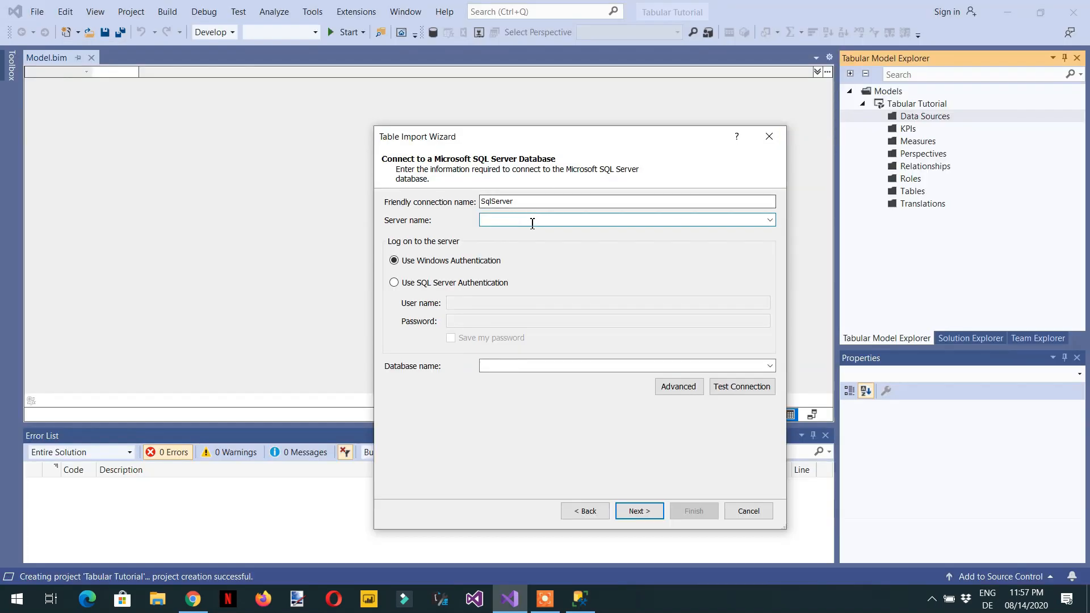
right_click(531, 223)
left_click(540, 275)
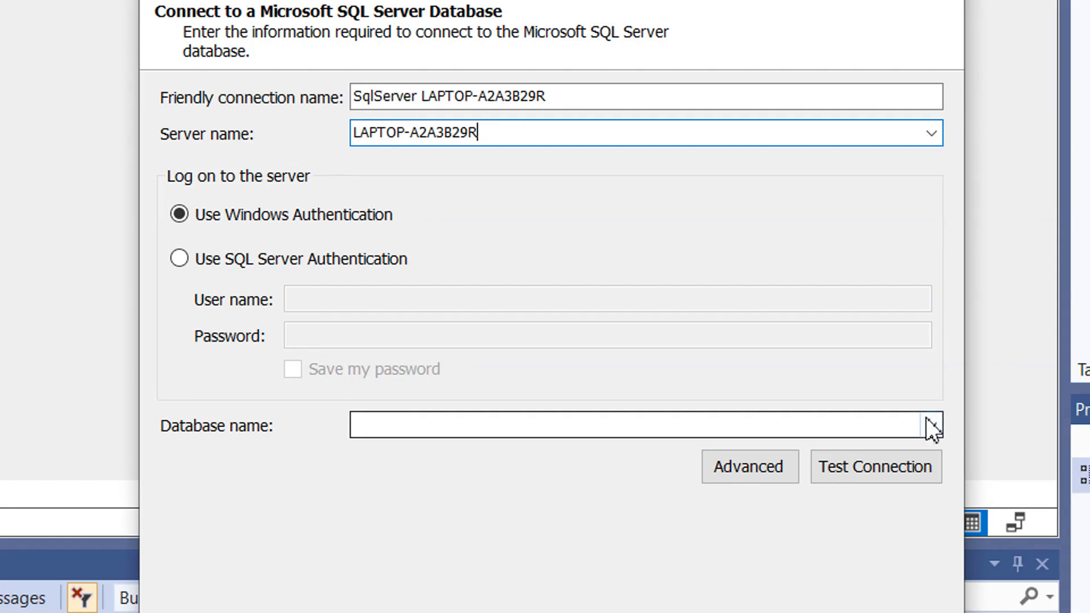
Select AdventureWorksDW2016 as the database, test the connection and continue to the impersonation settings
left_click(925, 424)
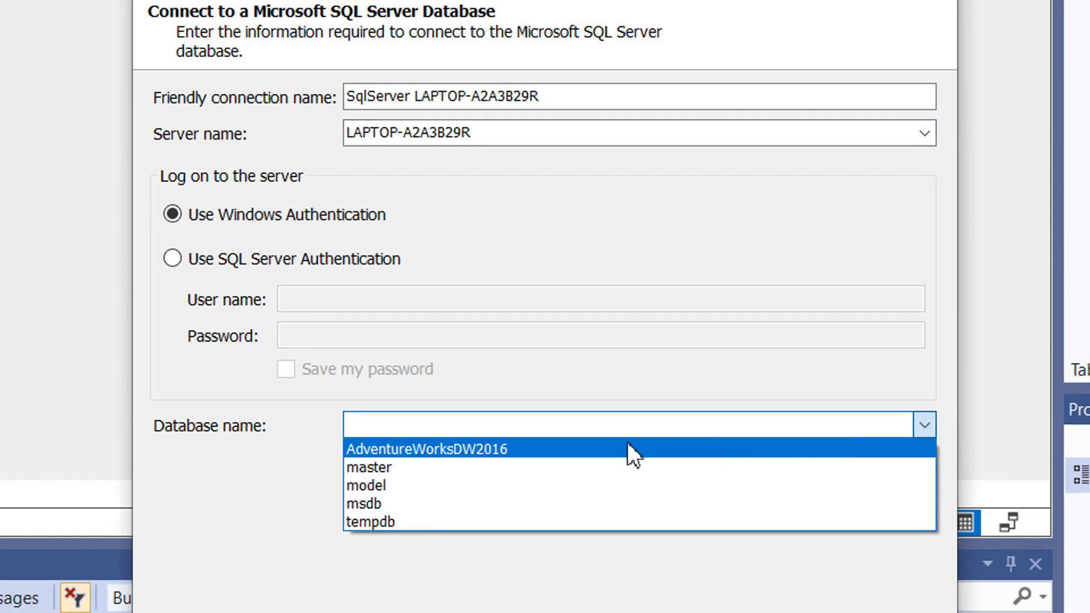
left_click(505, 449)
left_click(866, 469)
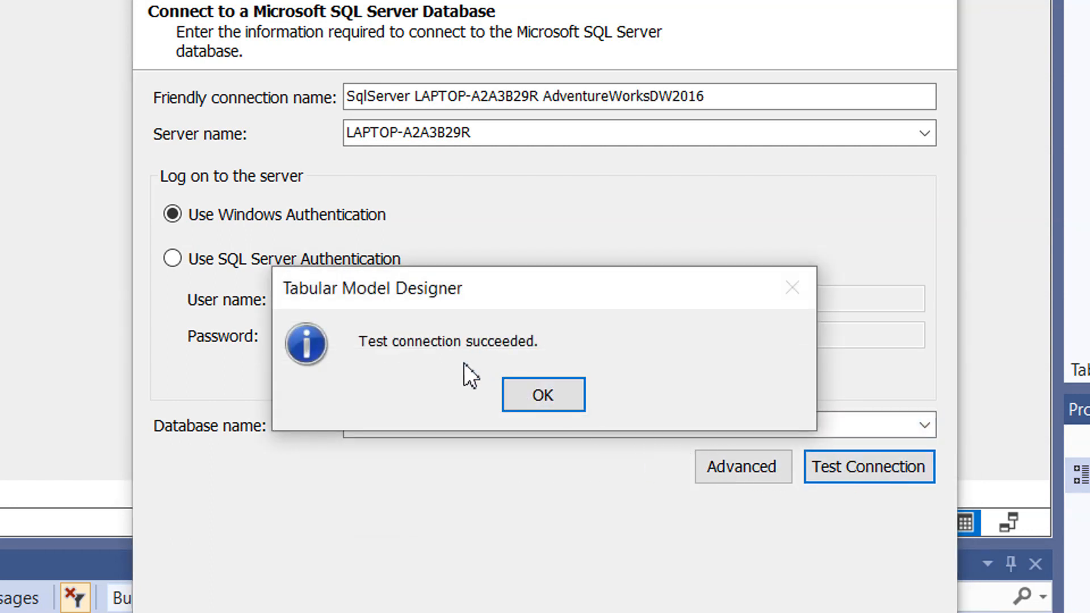
left_click(531, 391)
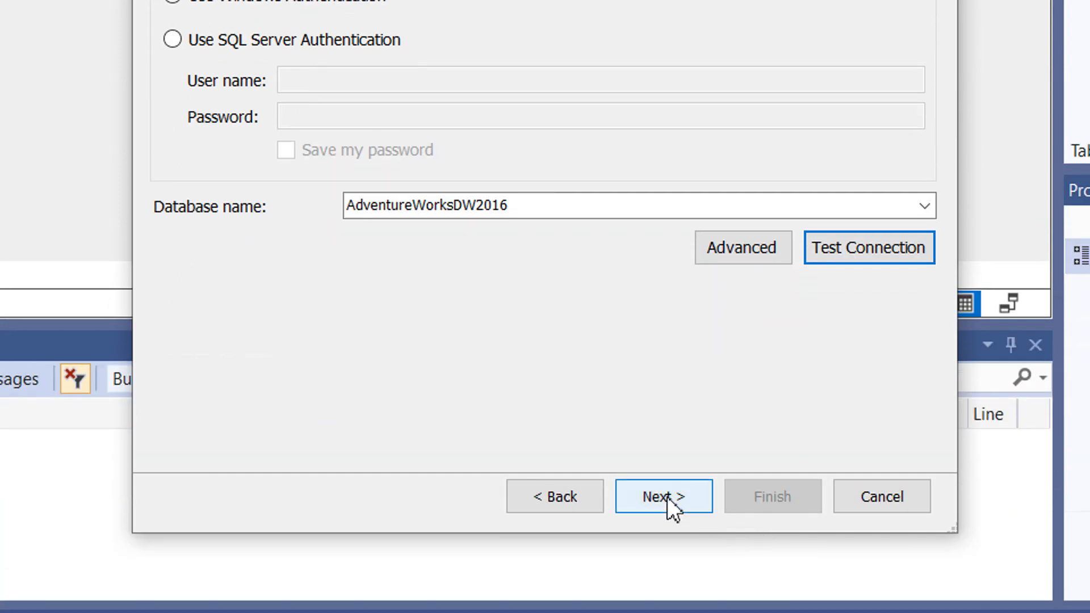
left_click(669, 507)
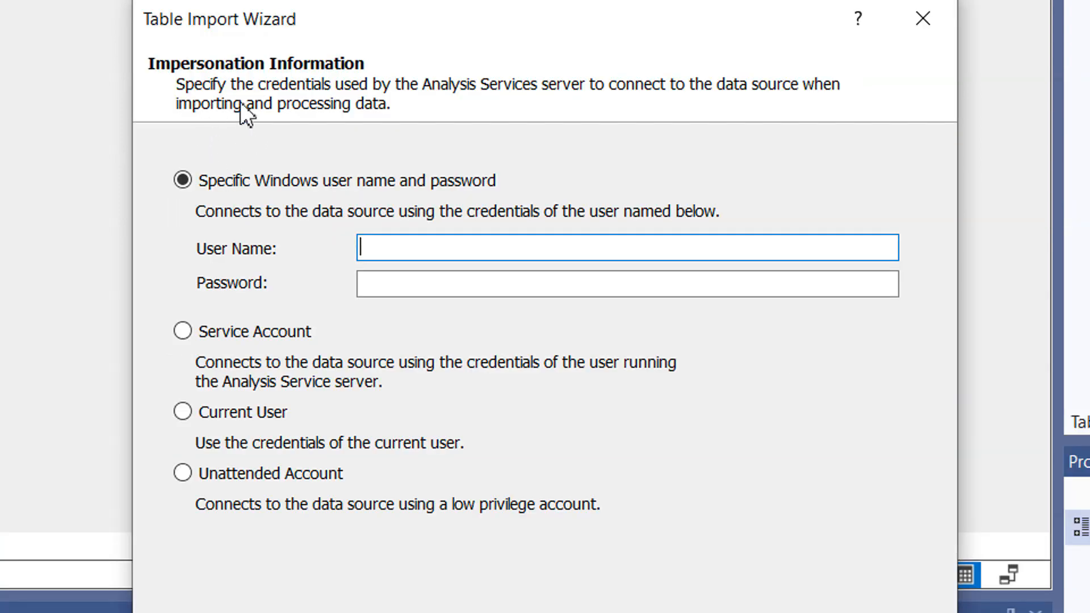
Set the impersonation to Service Account and choose to import from a list of tables and views
left_click(220, 335)
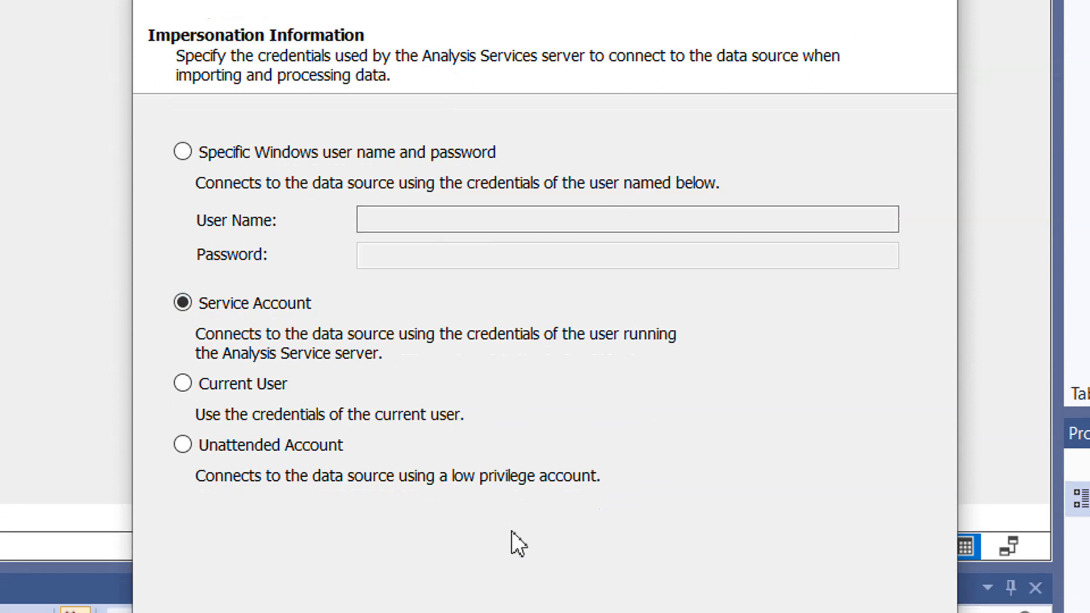
left_click(664, 548)
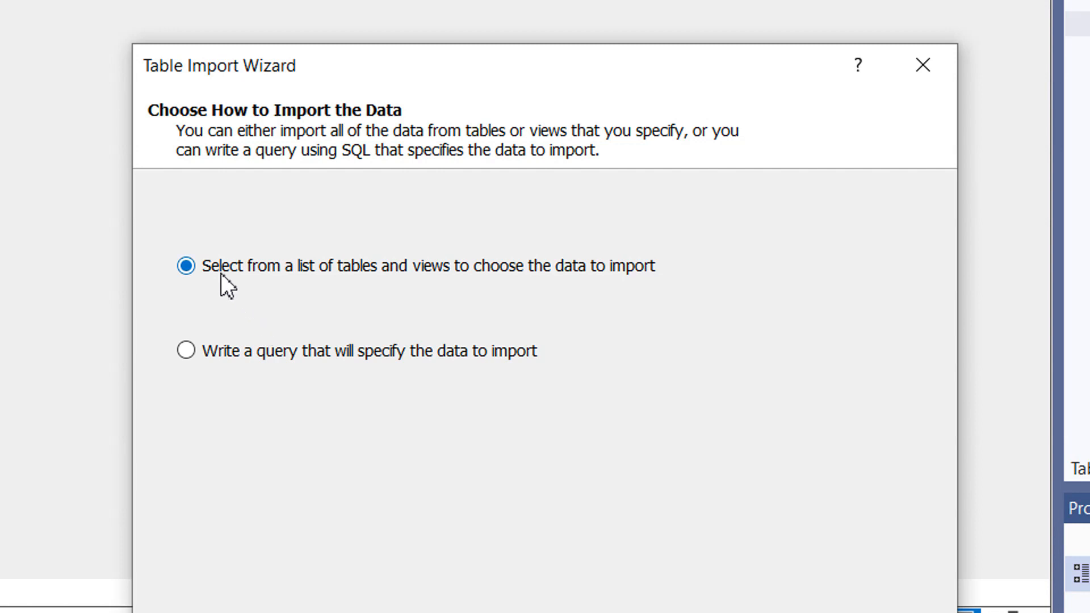
left_click(668, 523)
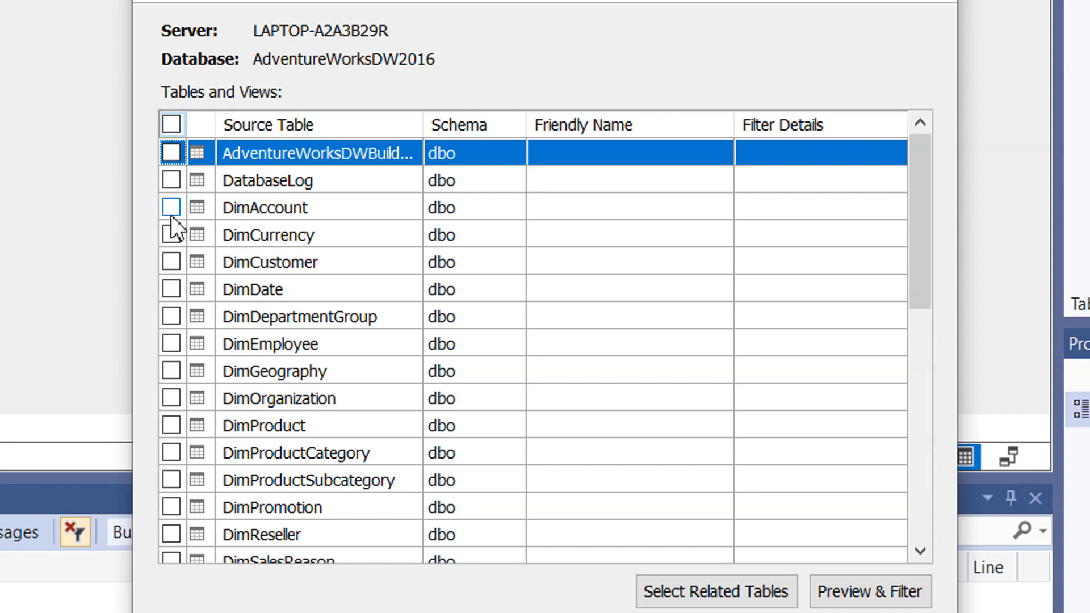
Select DimCustomer, DimDate, DimEmployee, DimGeography, DimProduct, DimProductCategory, DimProductSubcategory and FactInternetSales as the source tables to import
left_click(171, 262)
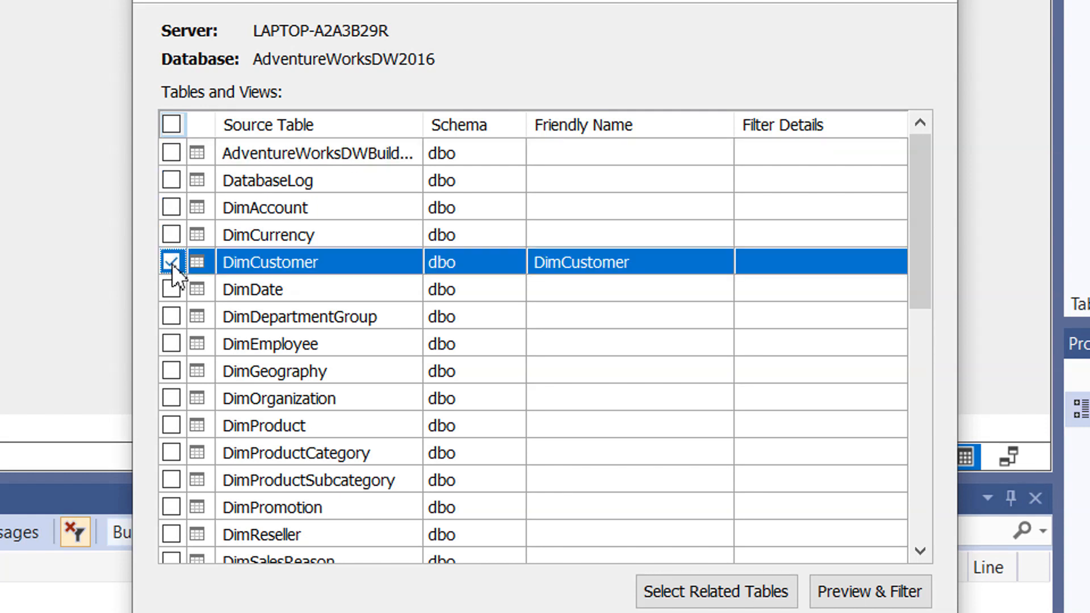
left_click(169, 288)
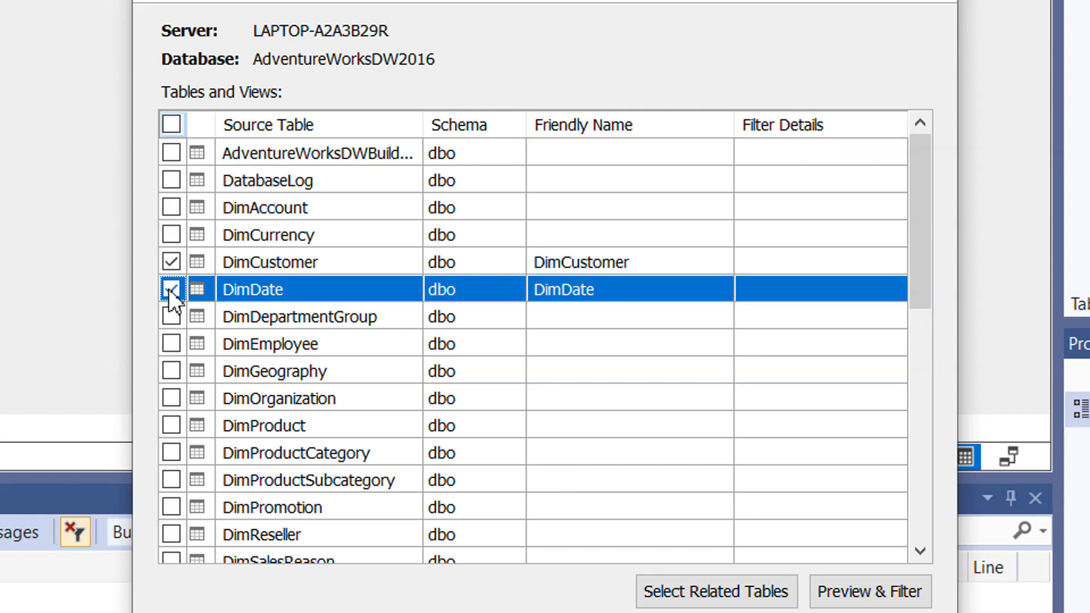
left_click(176, 348)
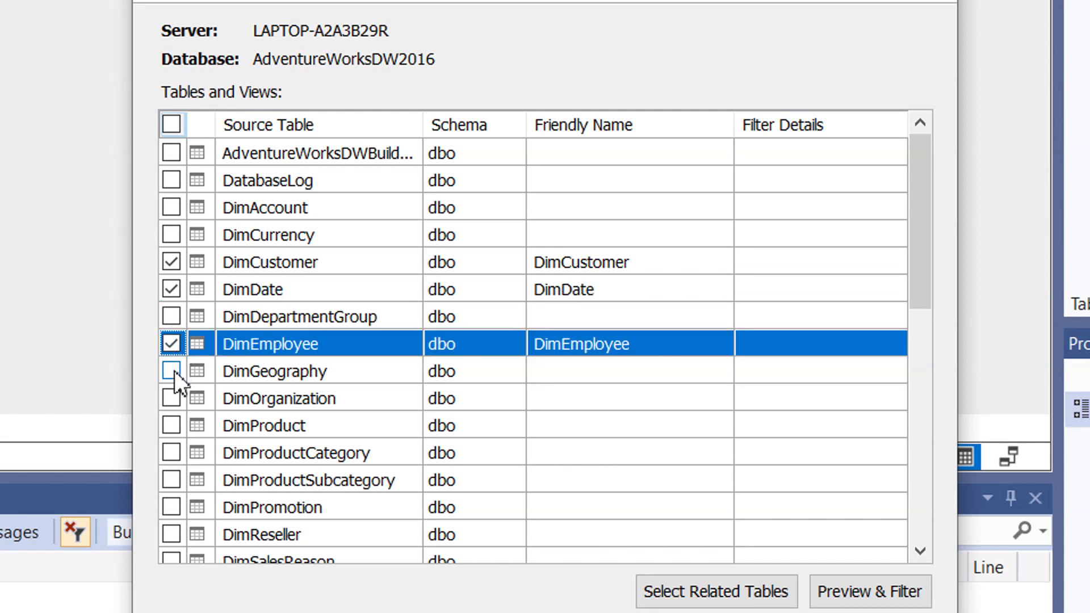
left_click(171, 372)
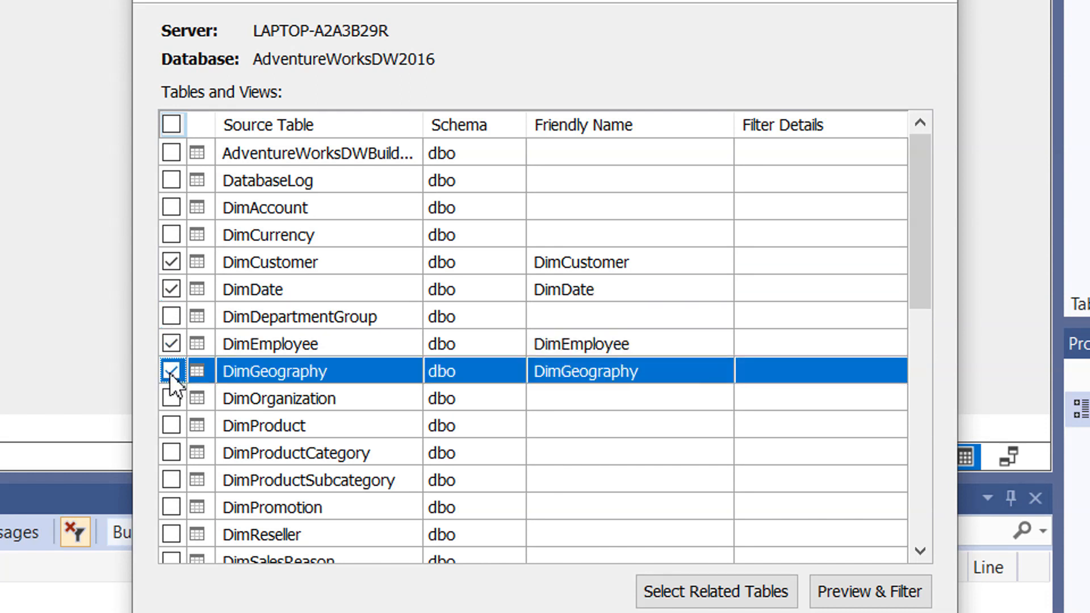
left_click(172, 423)
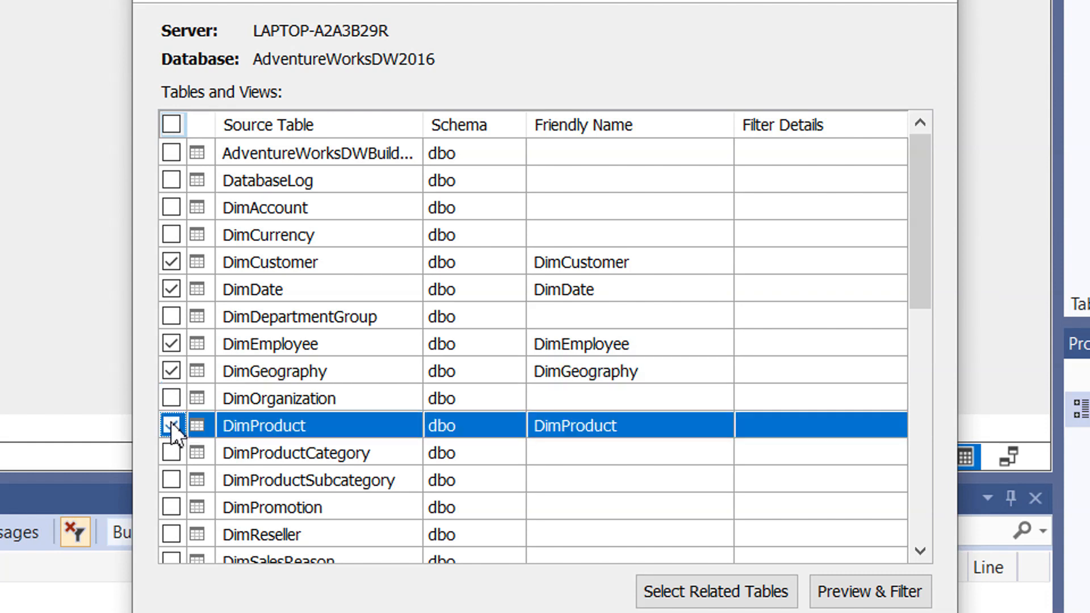
left_click(169, 452)
left_click(171, 479)
scroll(182, 490, "down", 3)
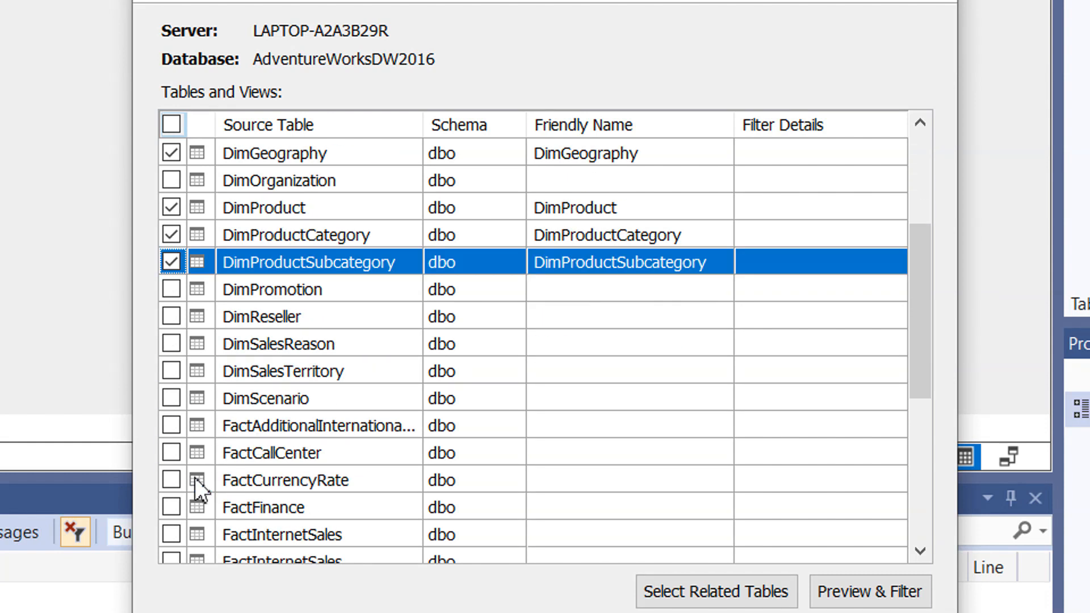
scroll(186, 455, "down", 1)
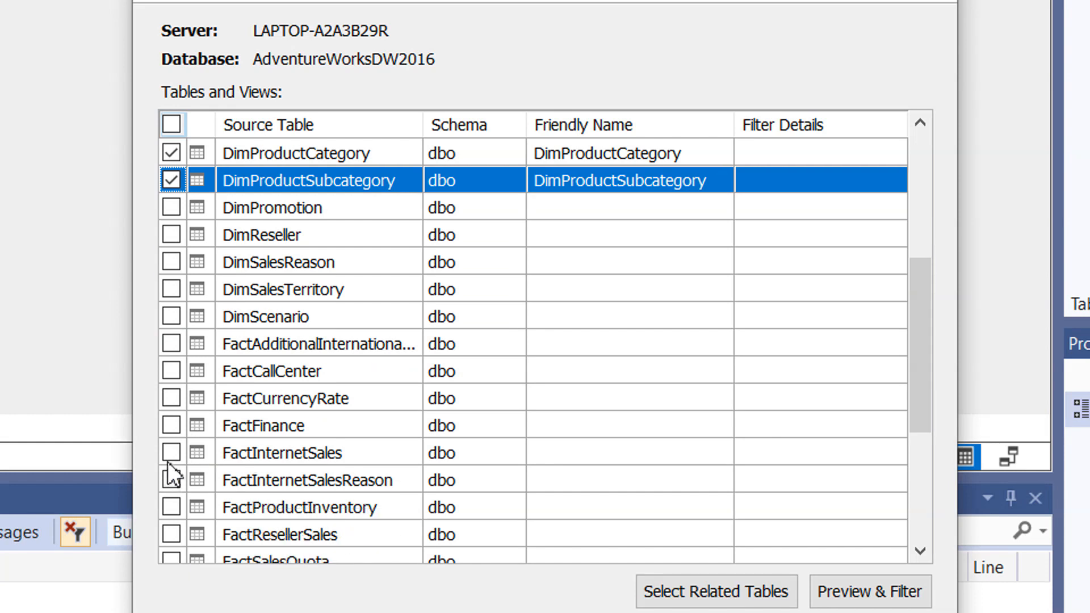
left_click(170, 454)
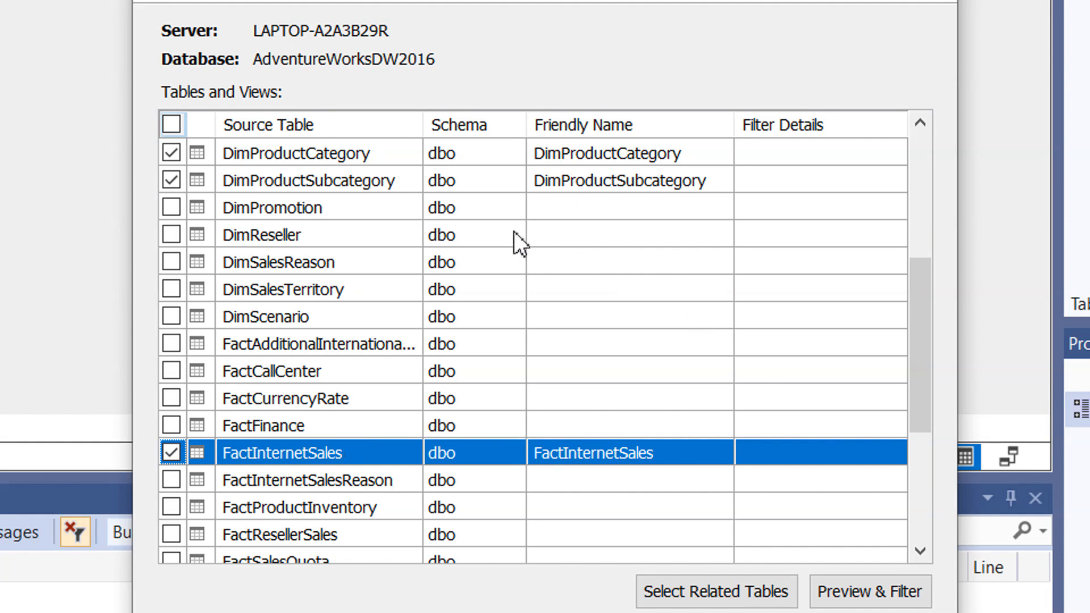
Set the friendly names of the DimCustomer and DimDate tables to Customer and Date
scroll(612, 289, "up", 1)
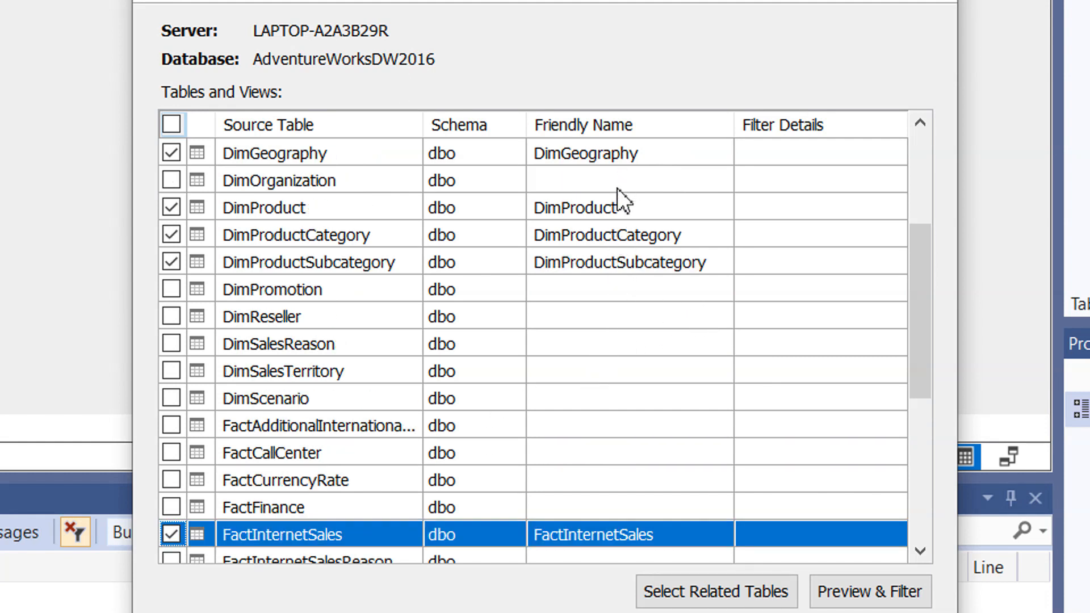
scroll(618, 189, "up", 3)
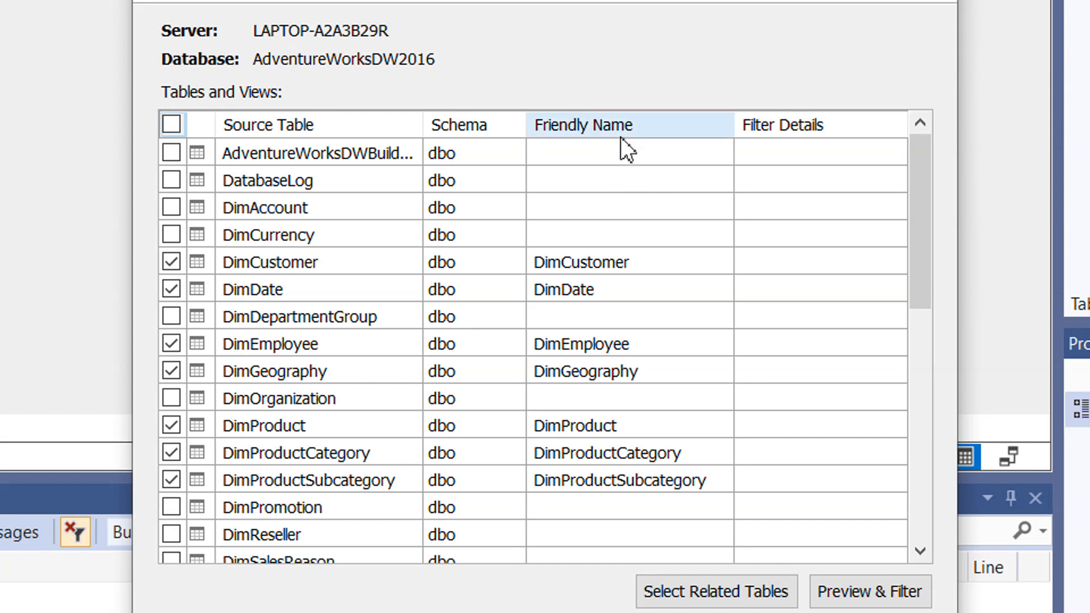
left_click(651, 260)
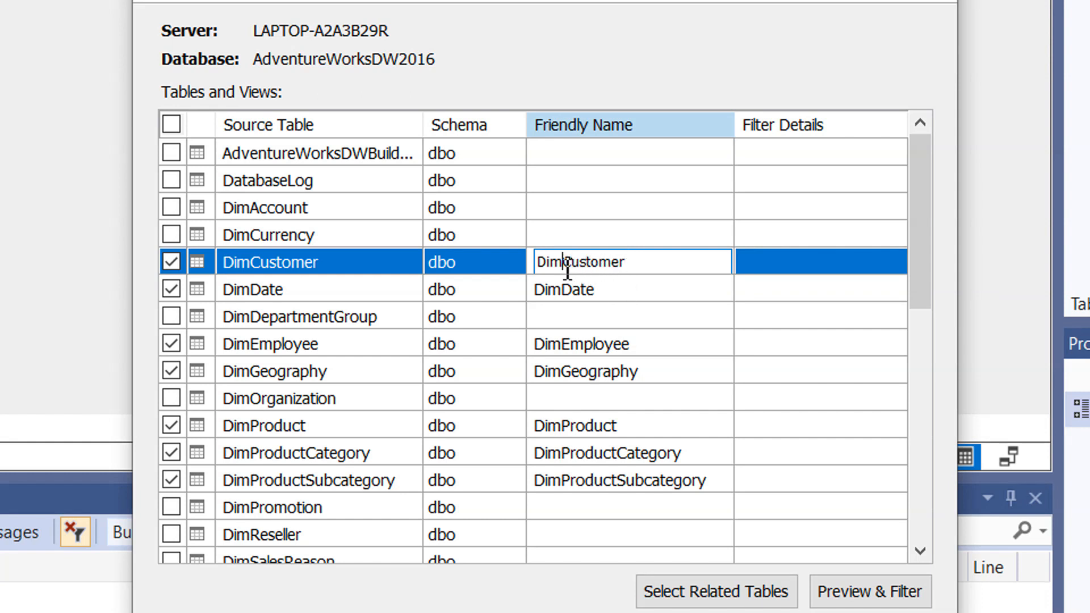
left_click_drag(570, 266, 537, 262)
key("BackSpace")
left_click(585, 295)
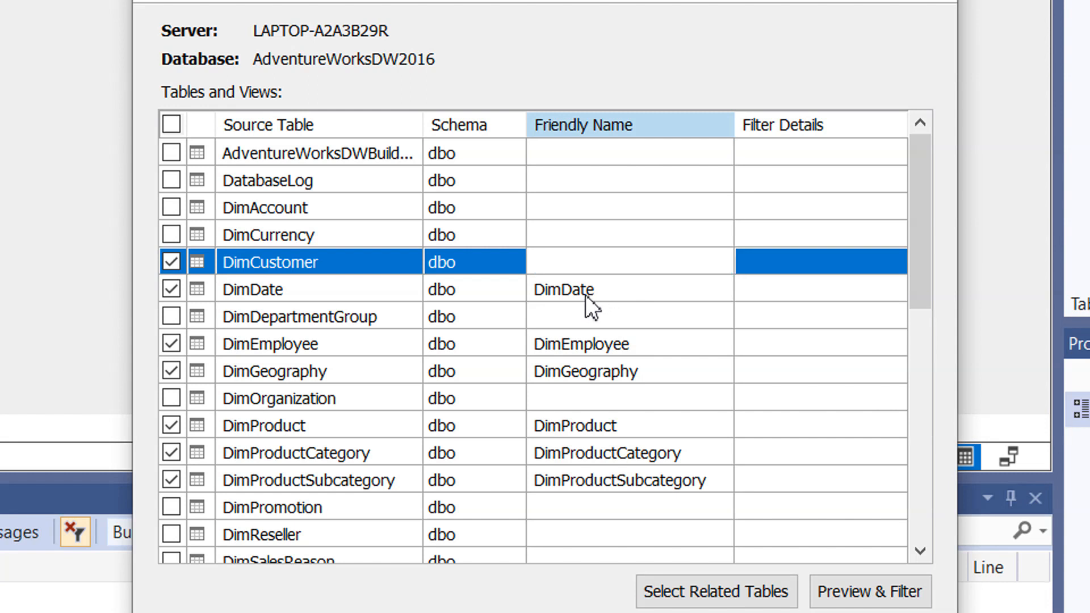
left_click_drag(564, 292, 536, 297)
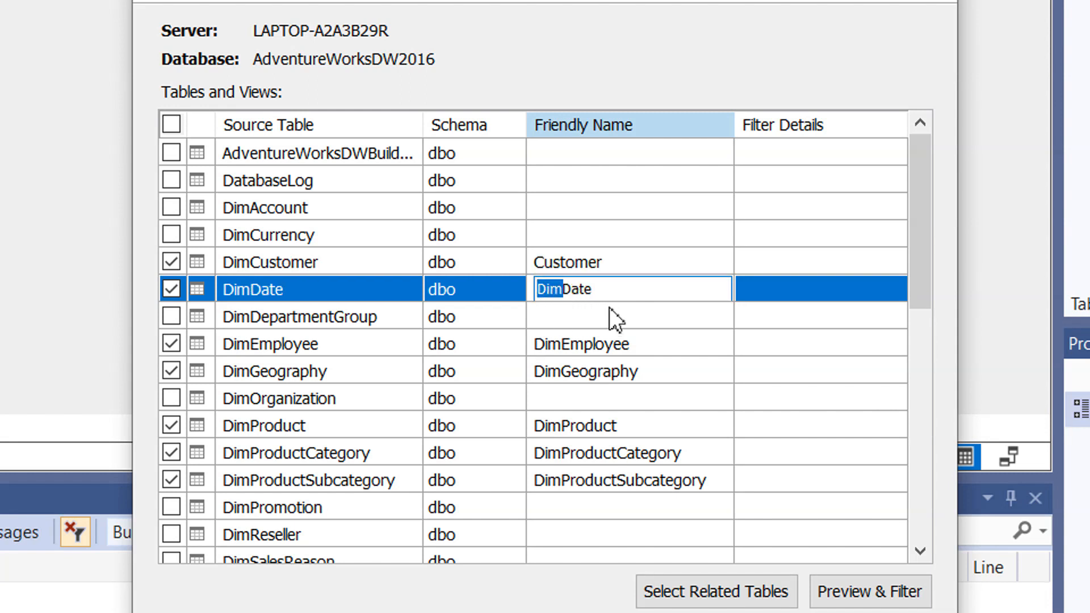
key("Delete")
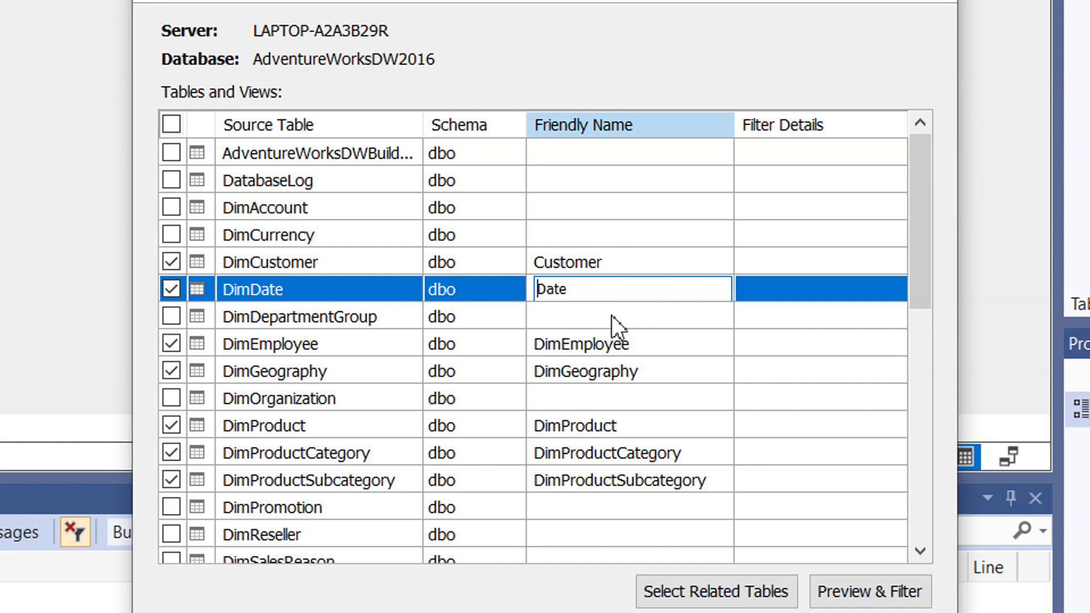
left_click(609, 318)
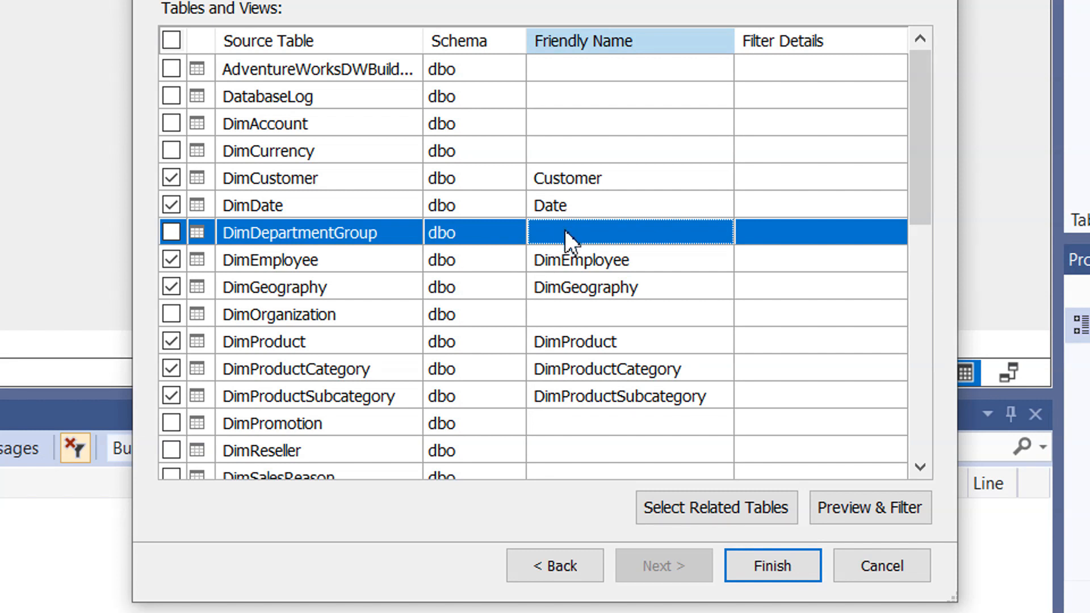
Preview the DimDepartmentGroup and DimProduct data and examine the text filter options for DimProduct's weight unit measure column
left_click(879, 509)
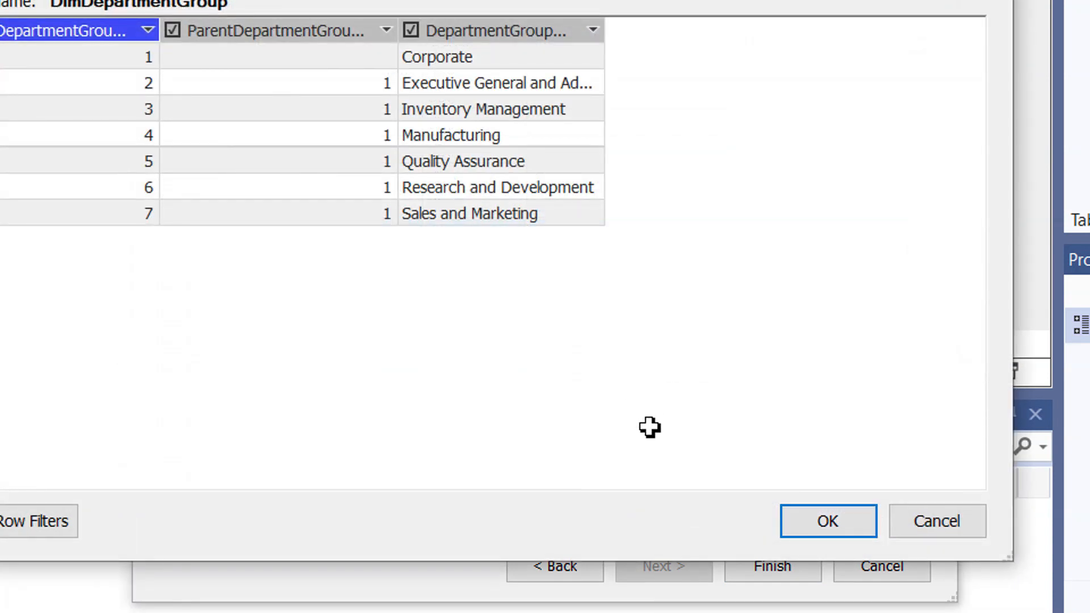
left_click(924, 514)
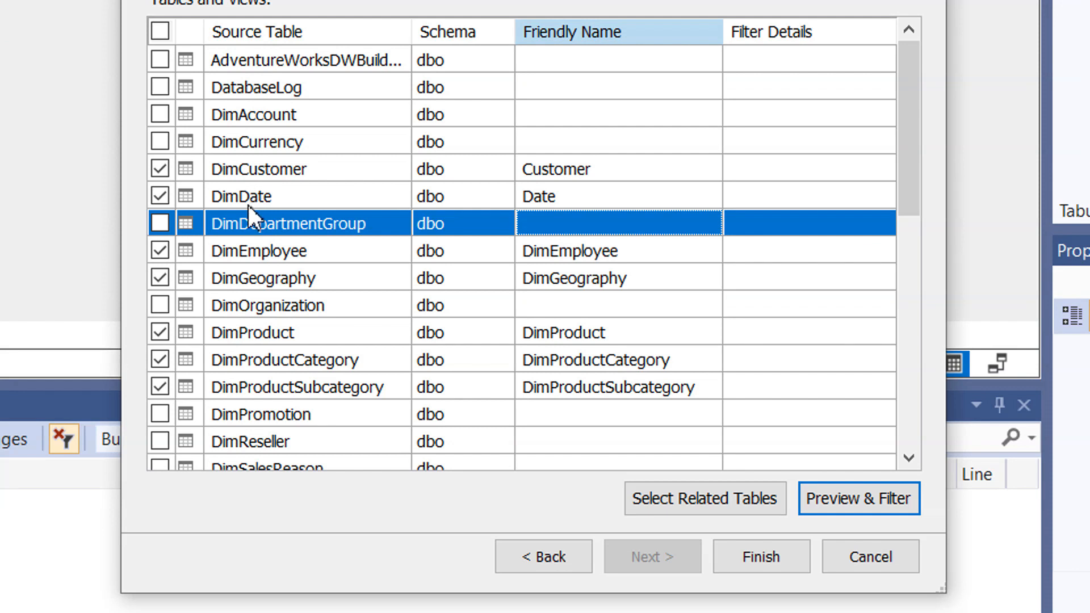
left_click(258, 335)
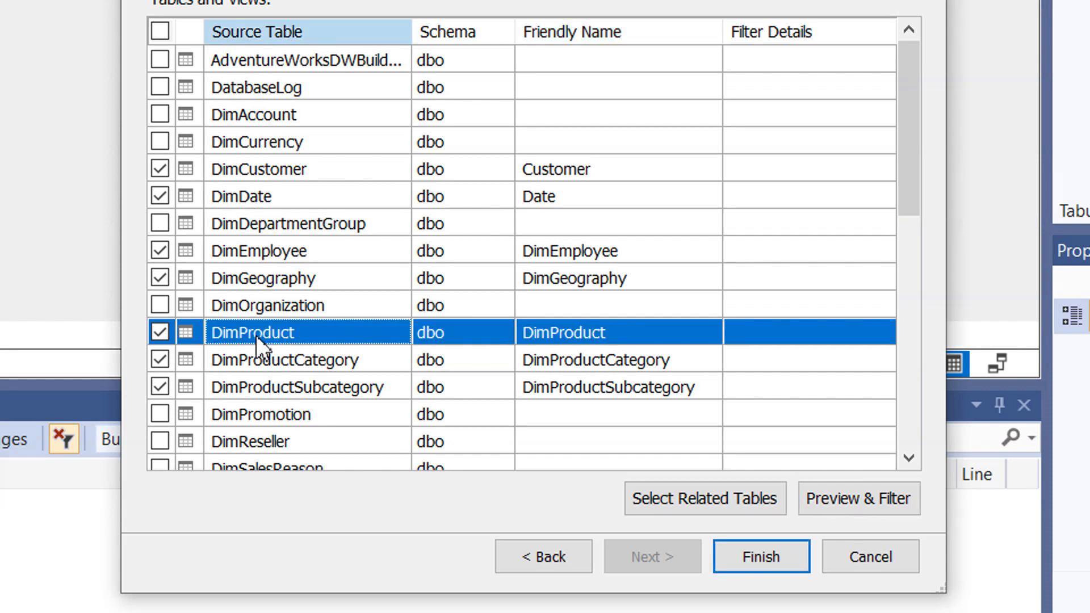
left_click(861, 501)
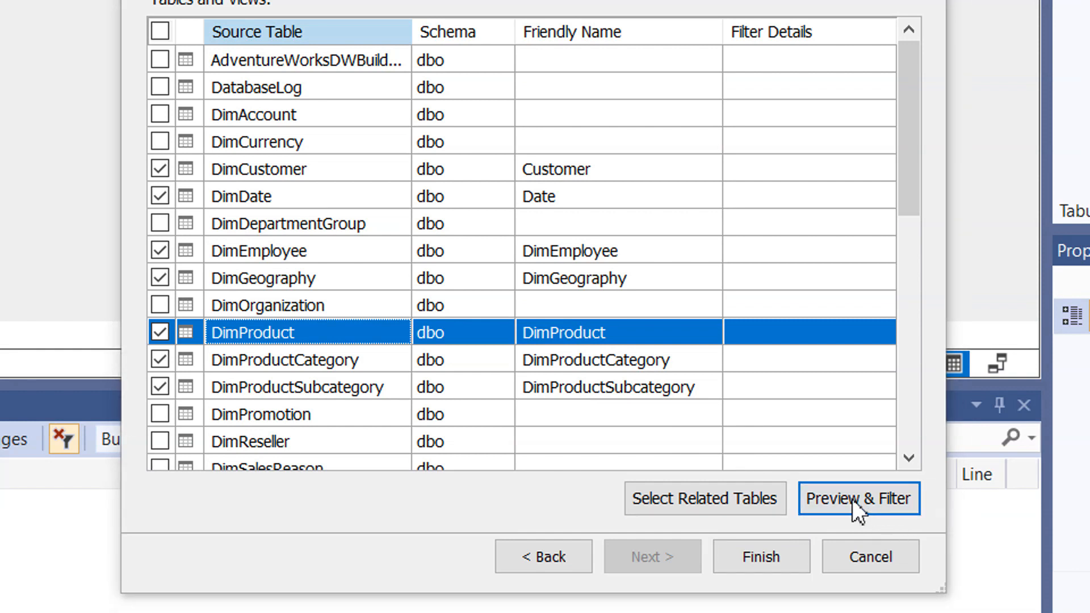
left_click(678, 22)
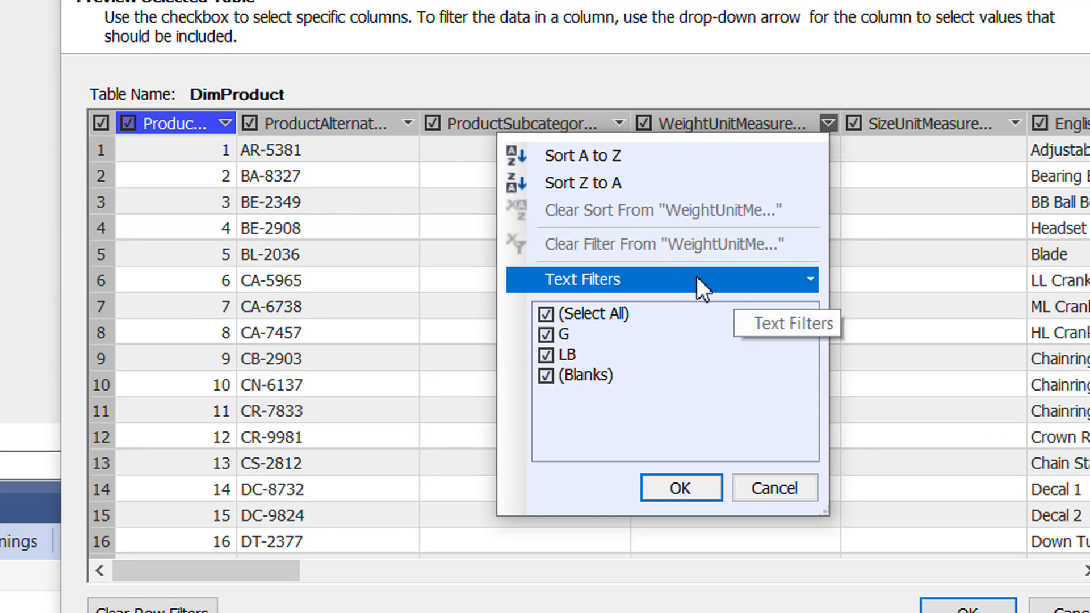
mouse_move(804, 277)
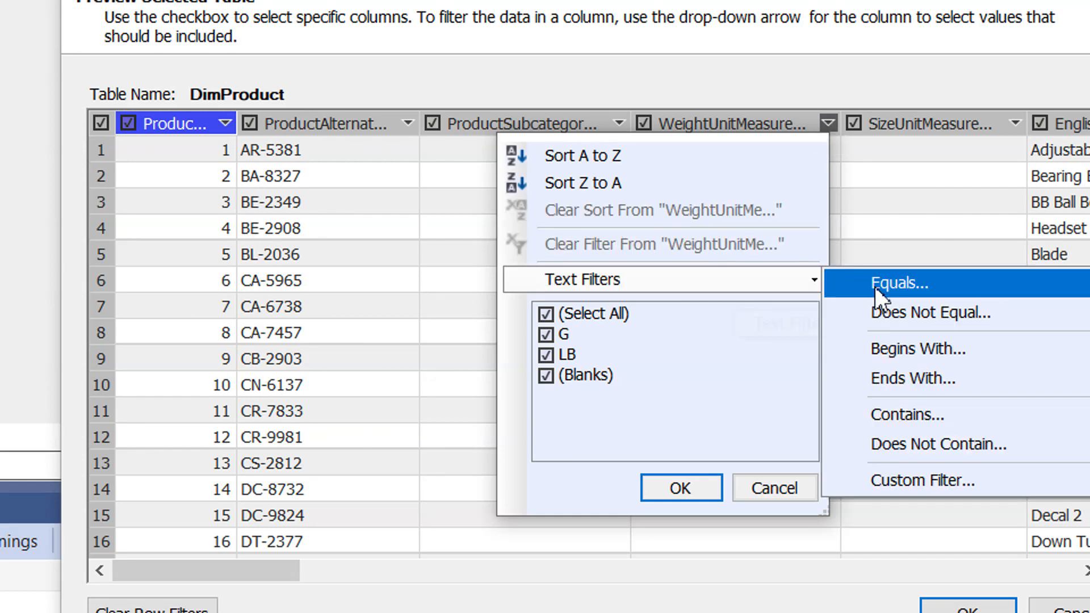
left_click(774, 489)
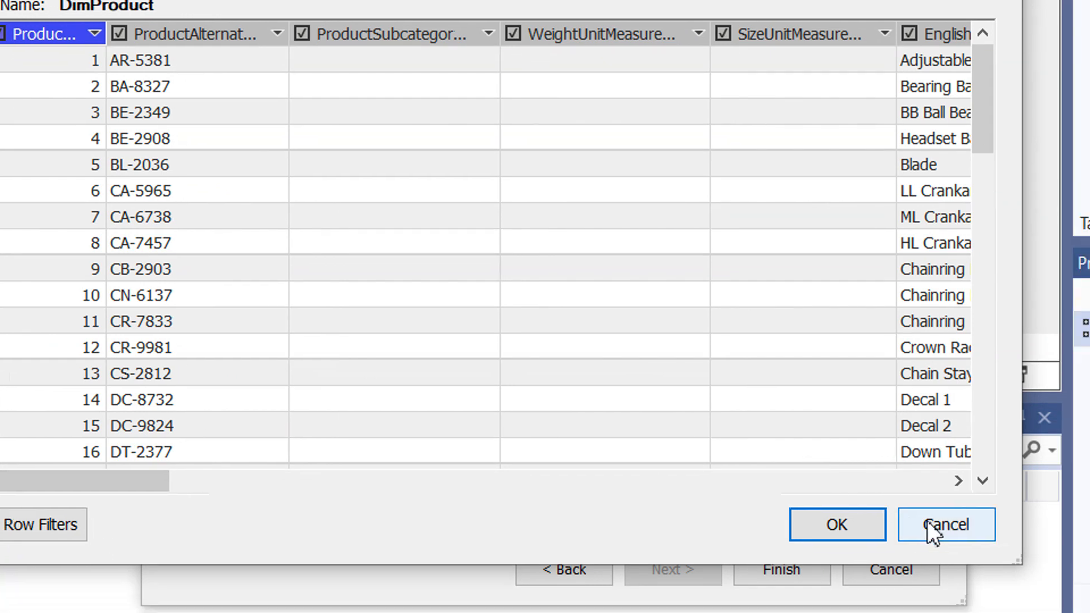
left_click(928, 523)
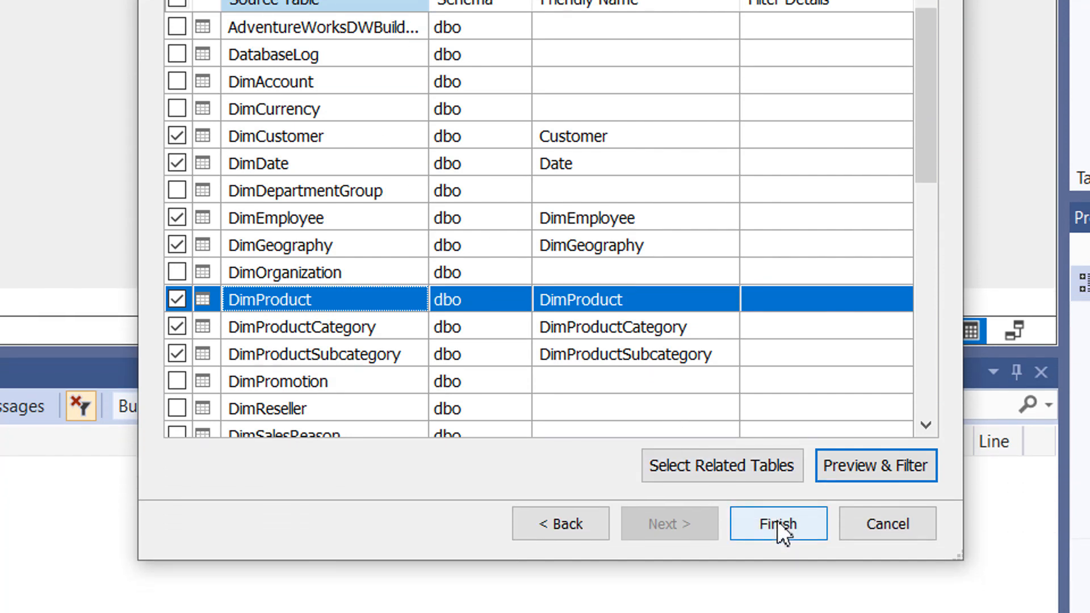
Finish importing the selected tables and view the Date, DimEmployee, DimGeography, DimProduct and DimProductSubcategory data in the model
left_click(777, 520)
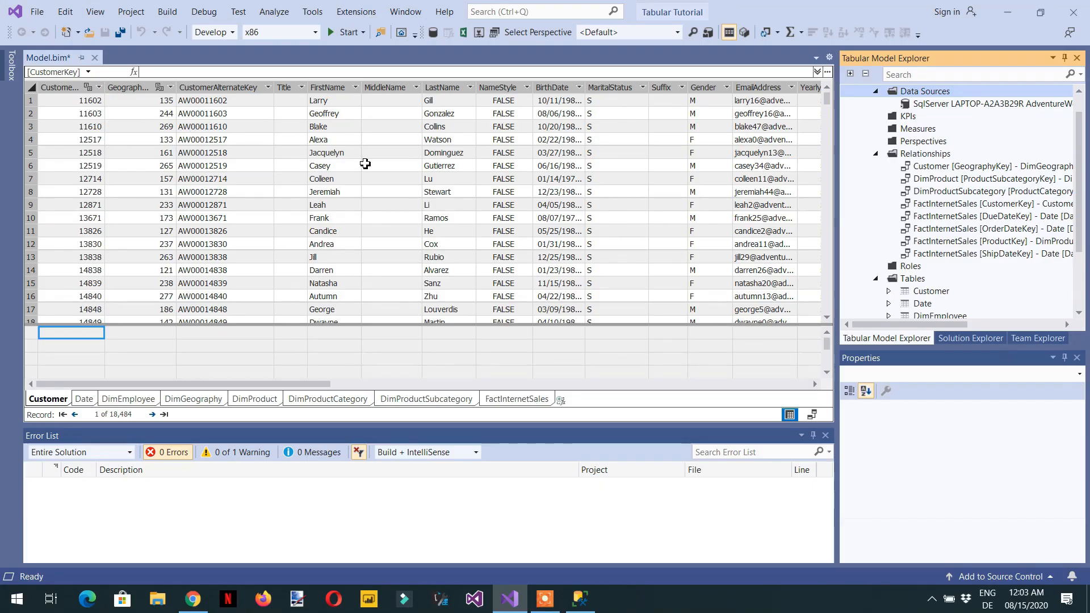
left_click(85, 399)
left_click(111, 402)
left_click(213, 404)
left_click(266, 400)
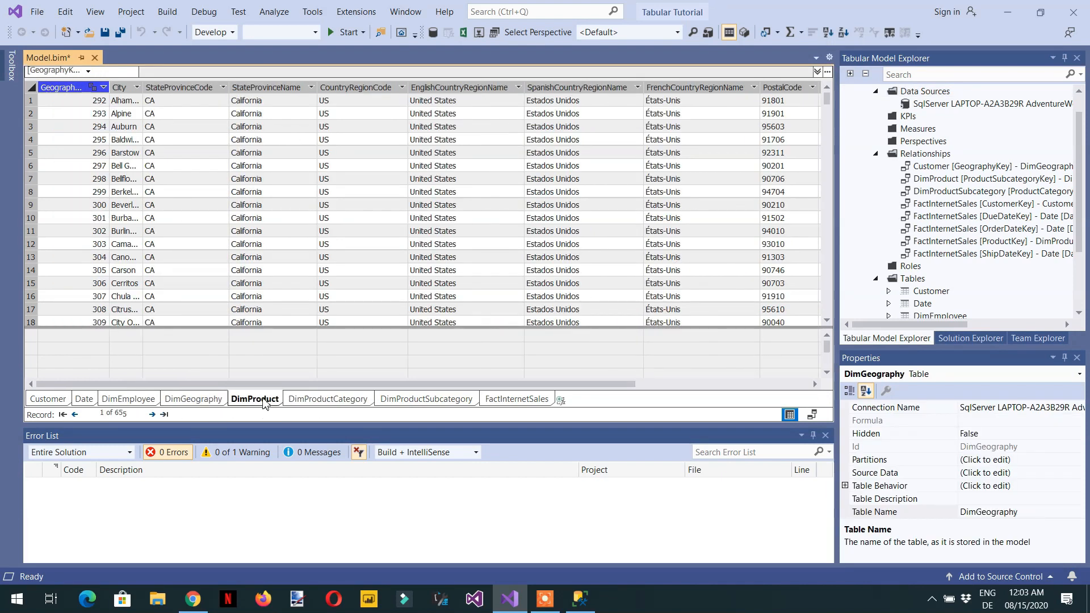
left_click(454, 398)
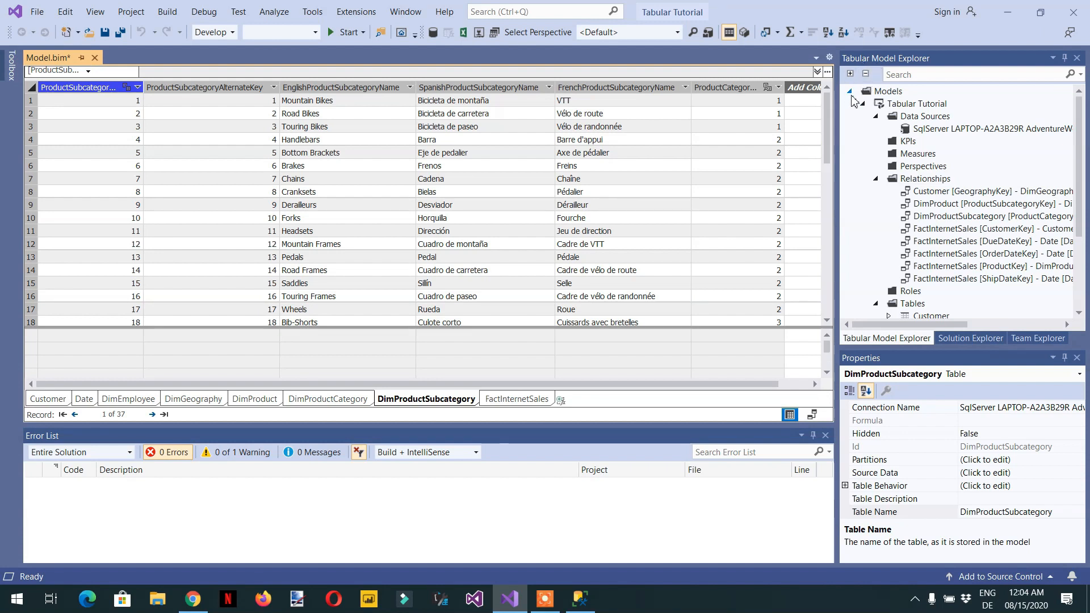
Import the DimPromotion table through the model's existing AdventureWorksDW2016 connection, choosing it from the list of tables and views
left_click(924, 117)
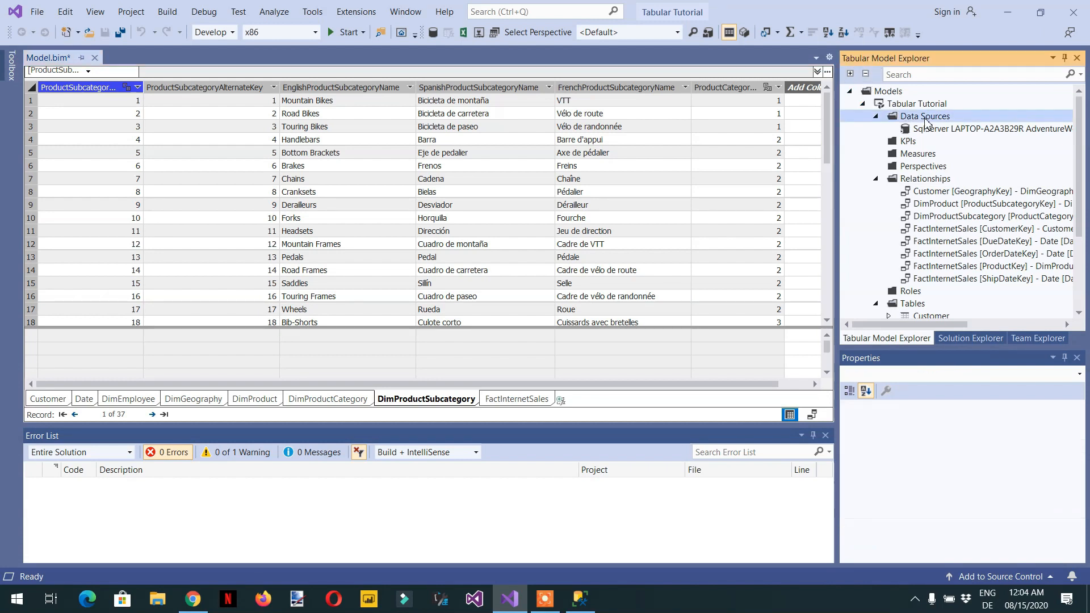
right_click(924, 119)
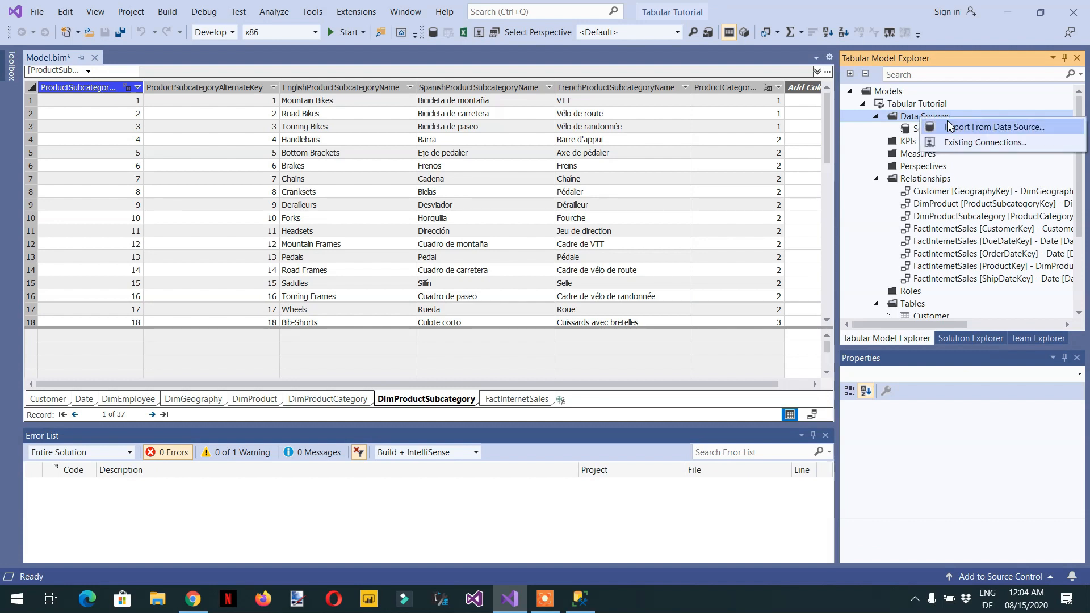
left_click(966, 146)
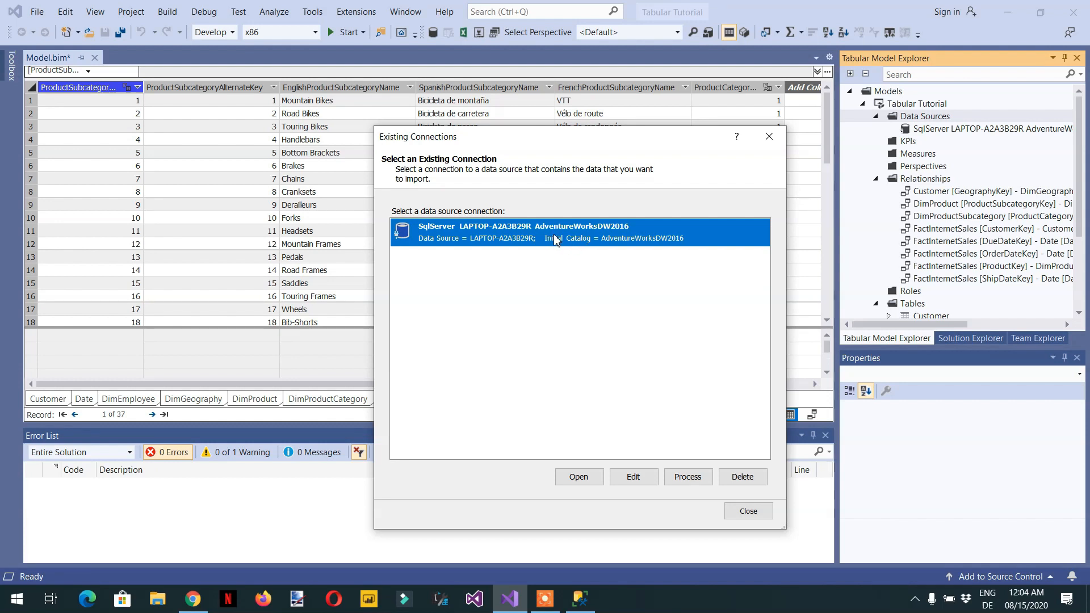
left_click(588, 484)
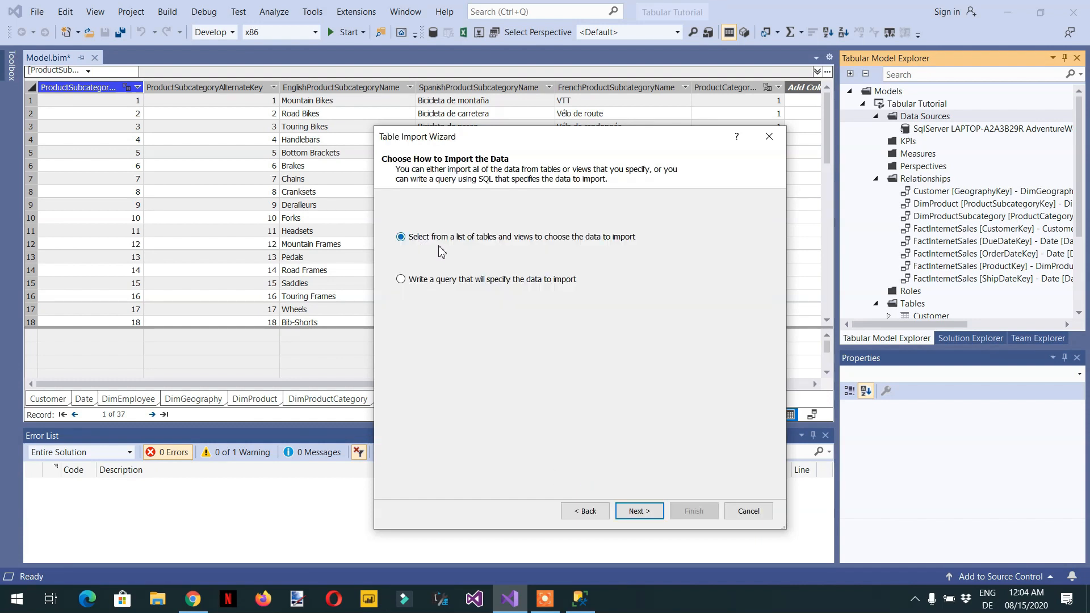
left_click(636, 512)
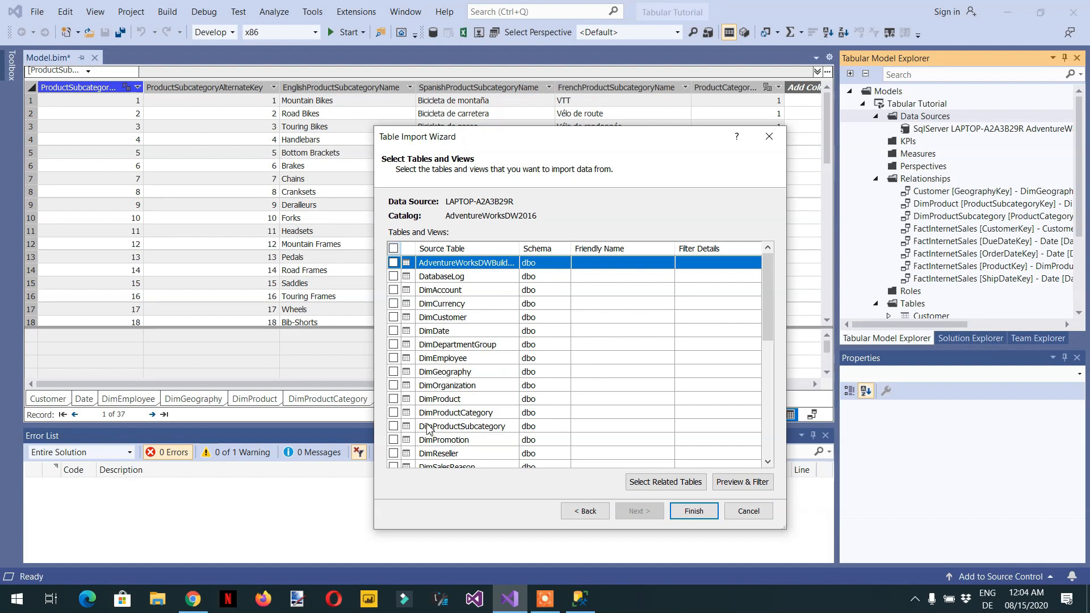
left_click(393, 441)
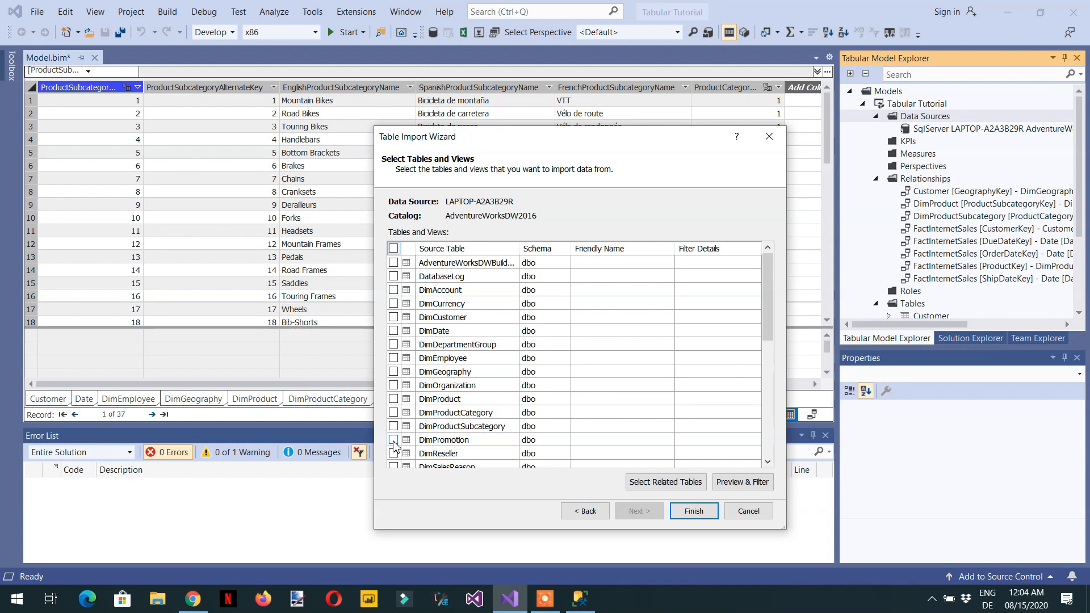
left_click(693, 512)
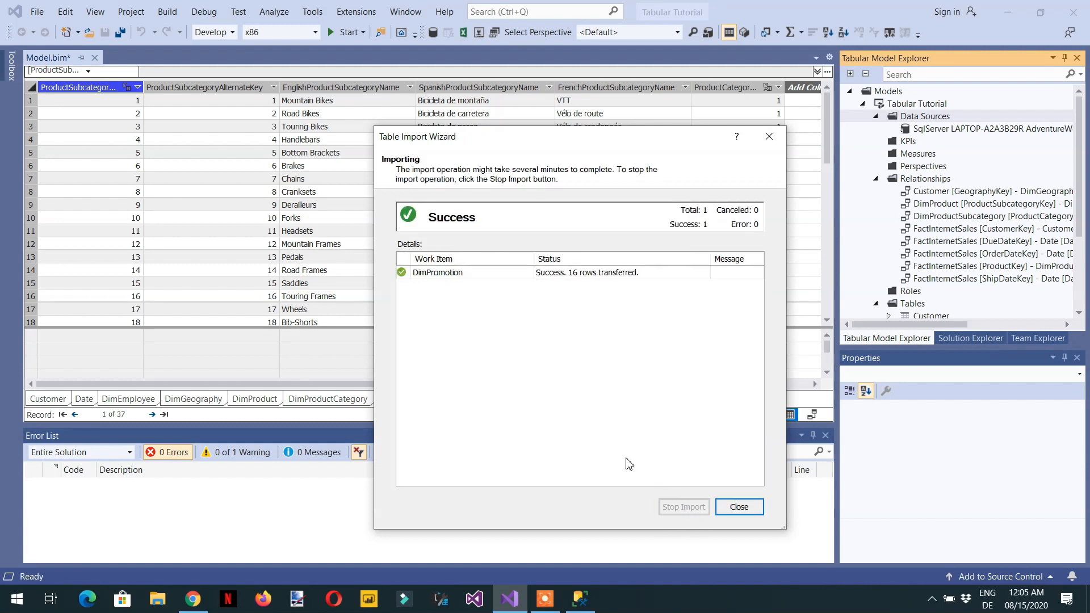
left_click(725, 516)
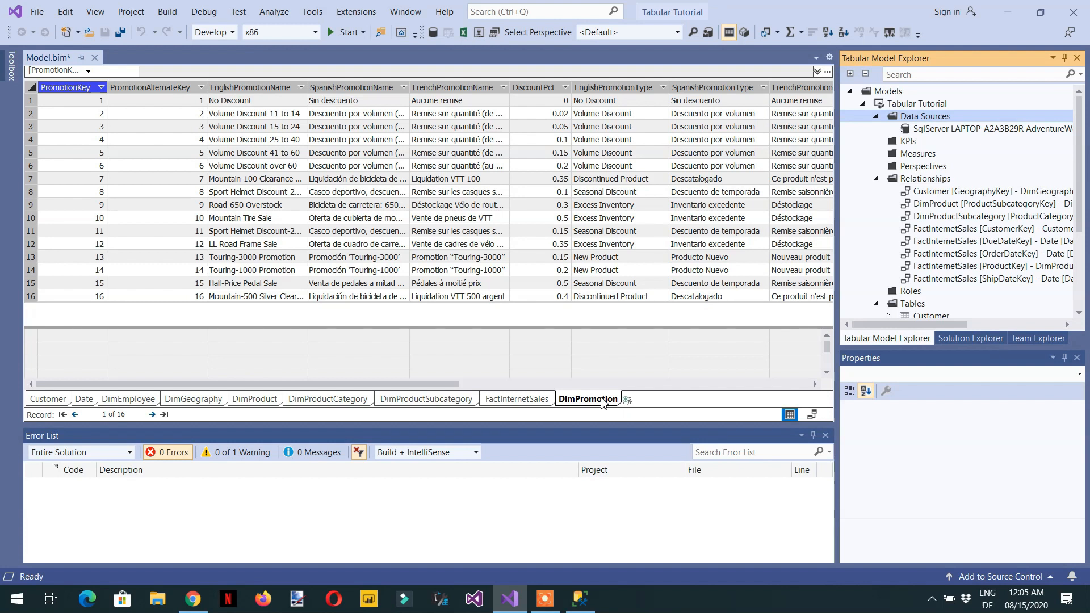
Edit the model's existing data source connection, reviewing its connection string and setting its friendly name to AdventureWorksDW2016
right_click(930, 119)
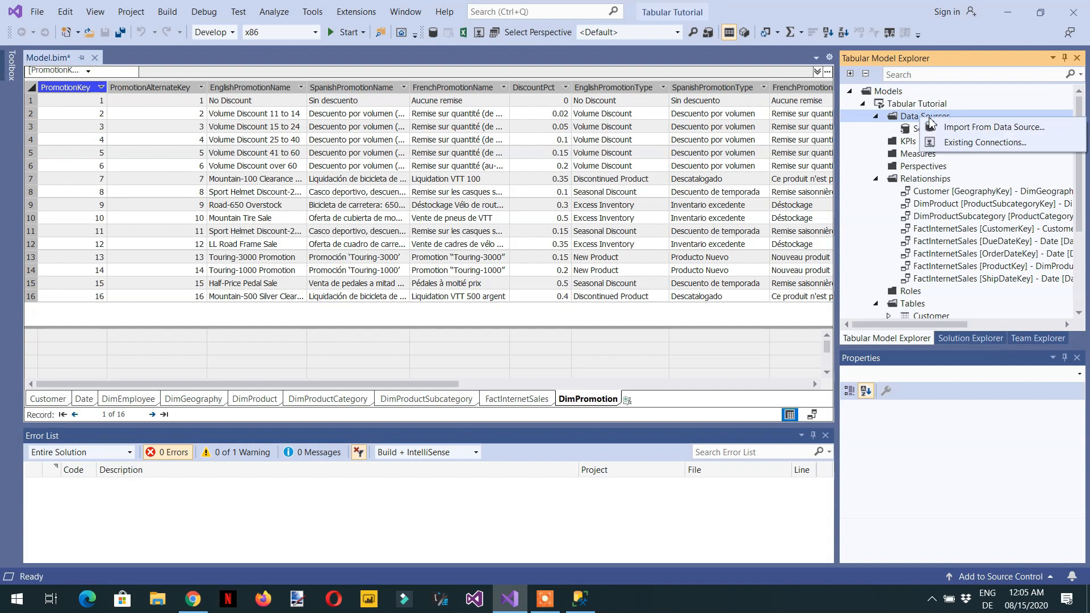
left_click(968, 146)
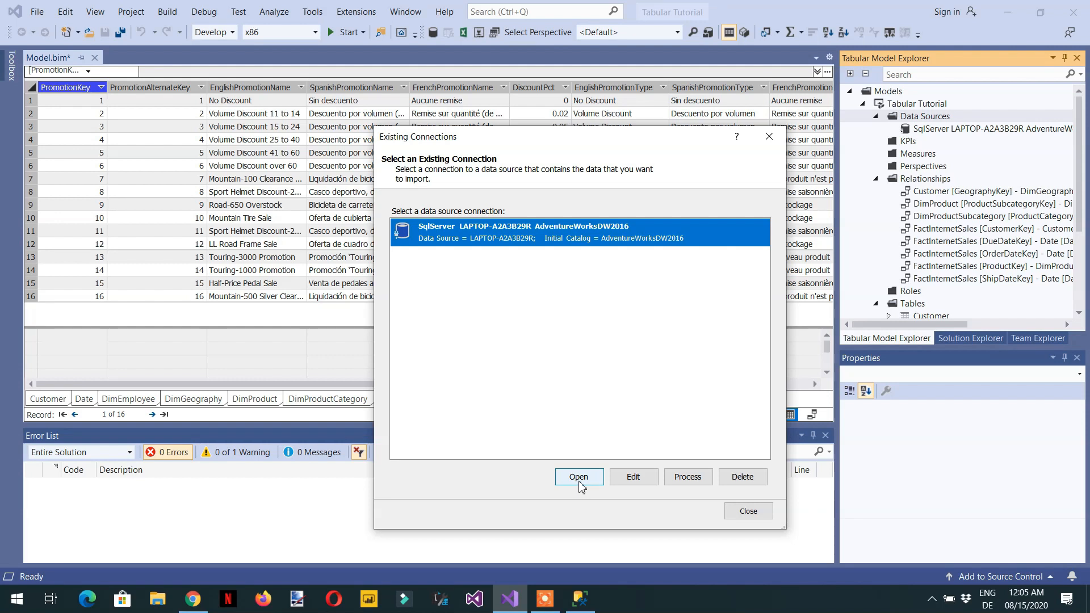
left_click(638, 485)
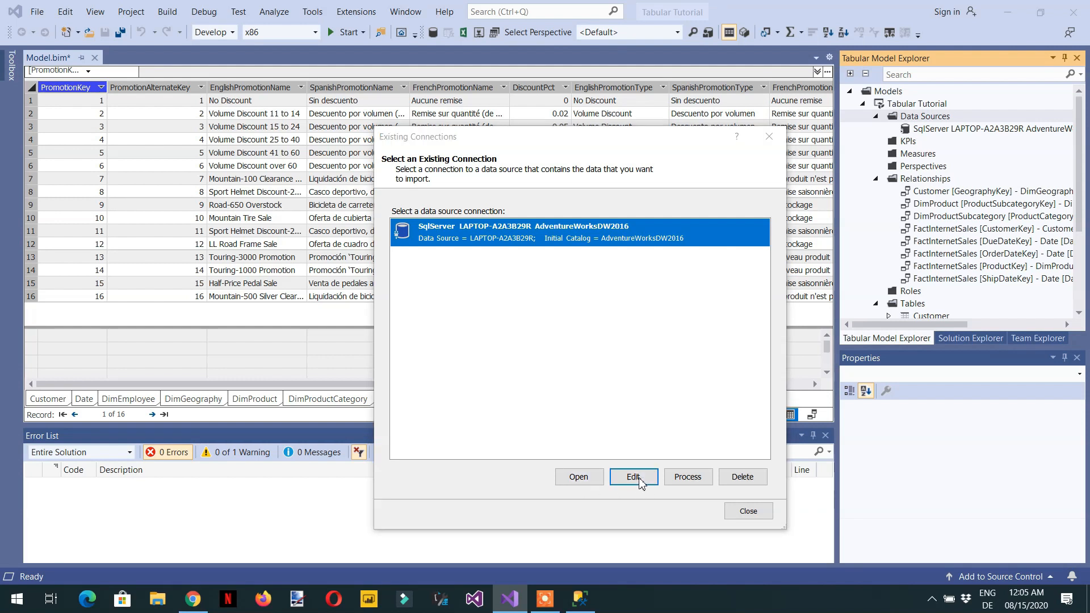
left_click(671, 305)
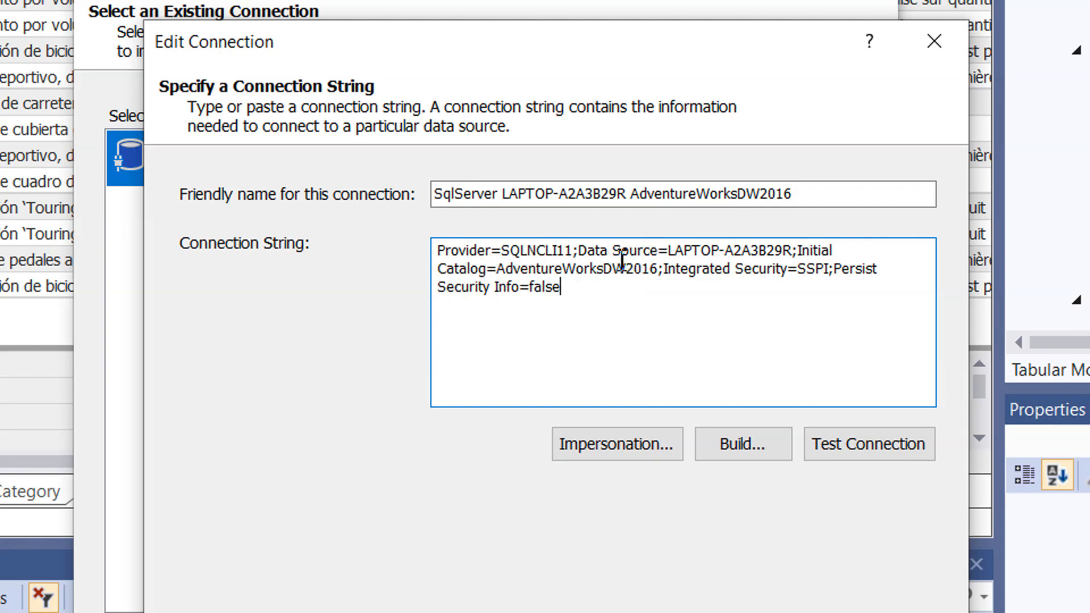
left_click_drag(656, 250, 734, 250)
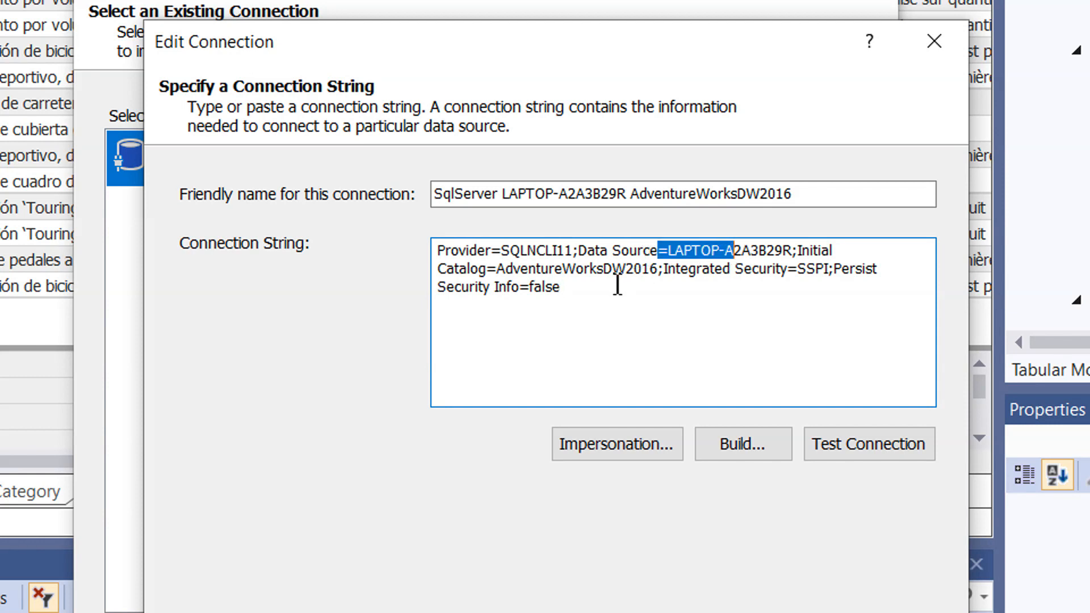
left_click_drag(658, 269, 584, 282)
left_click(578, 289)
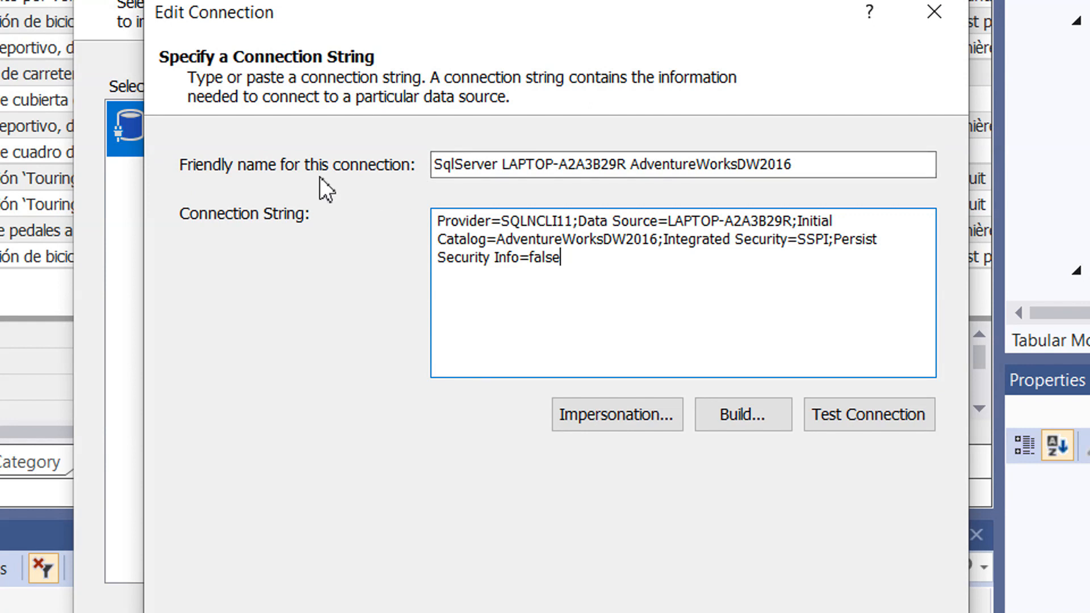
left_click_drag(635, 166, 427, 176)
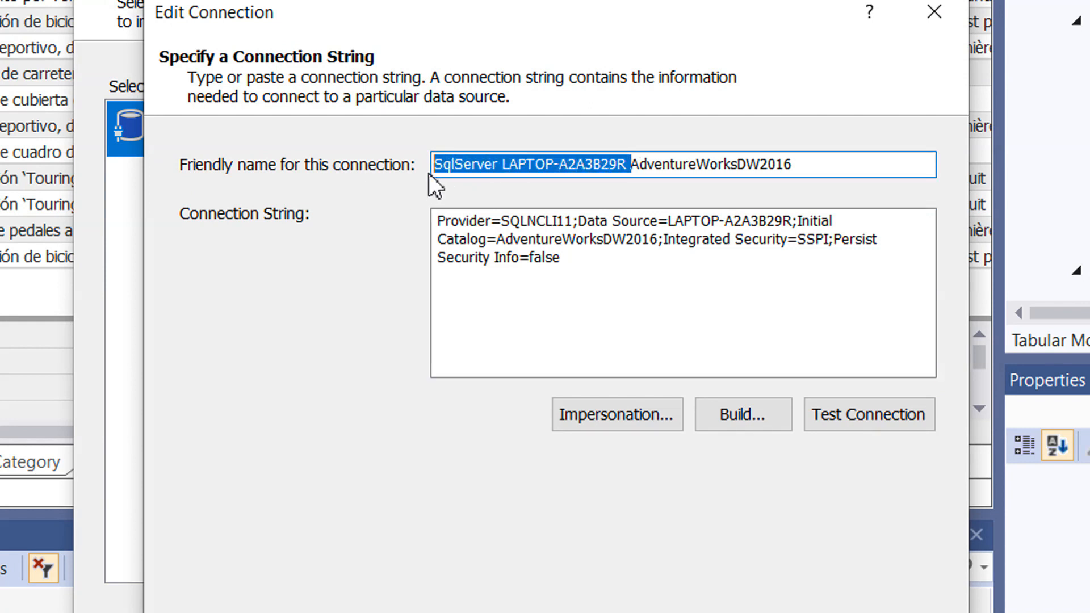
key("BackSpace")
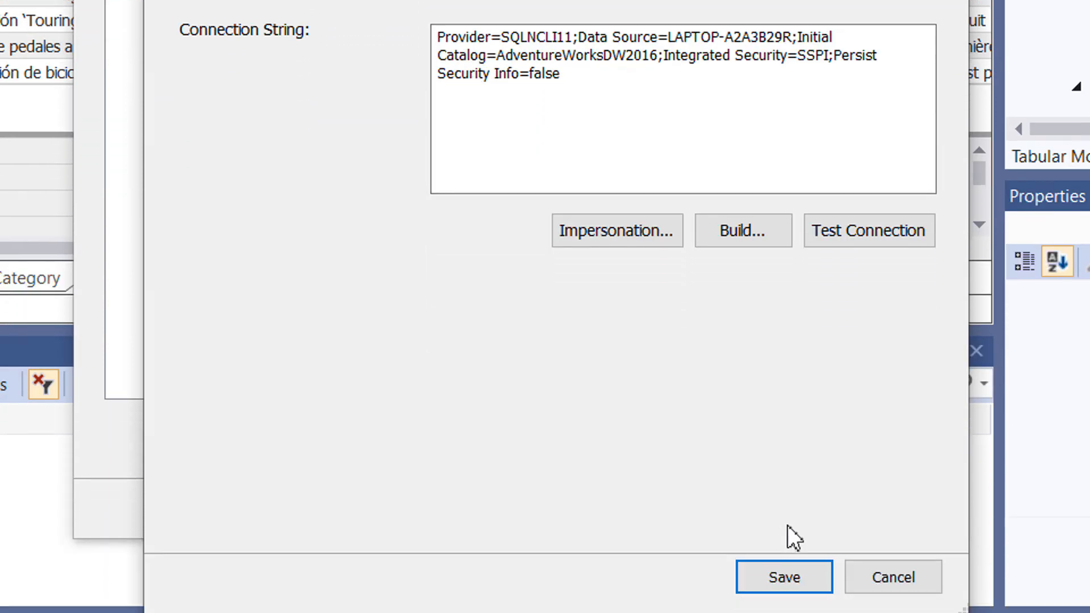
left_click(789, 574)
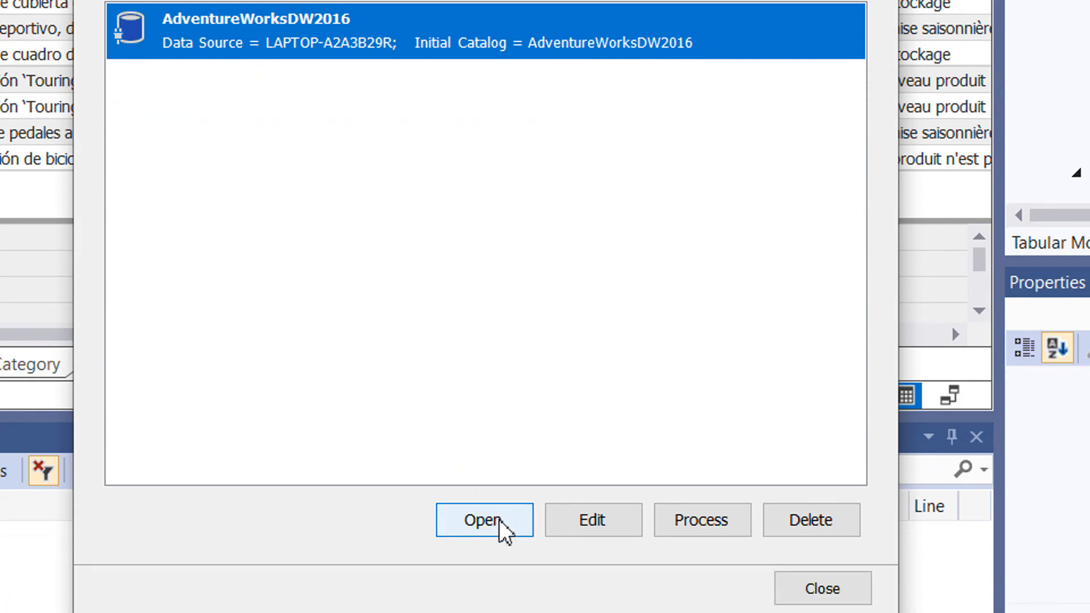
Start an import through the AdventureWorksDW2016 connection, choosing to write a query that specifies the data
left_click(500, 522)
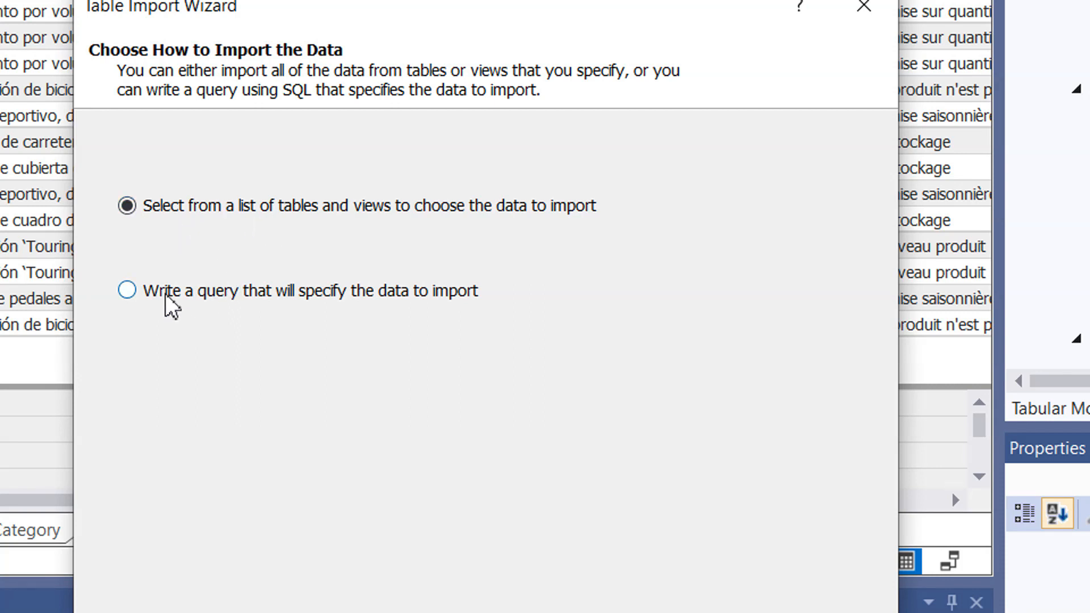
left_click(170, 307)
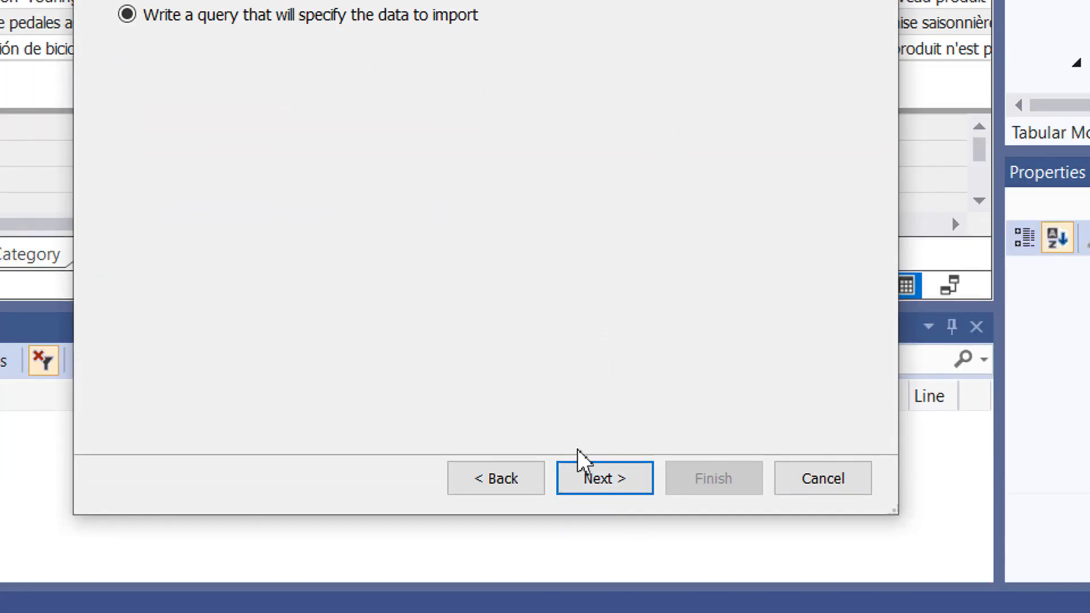
left_click(598, 483)
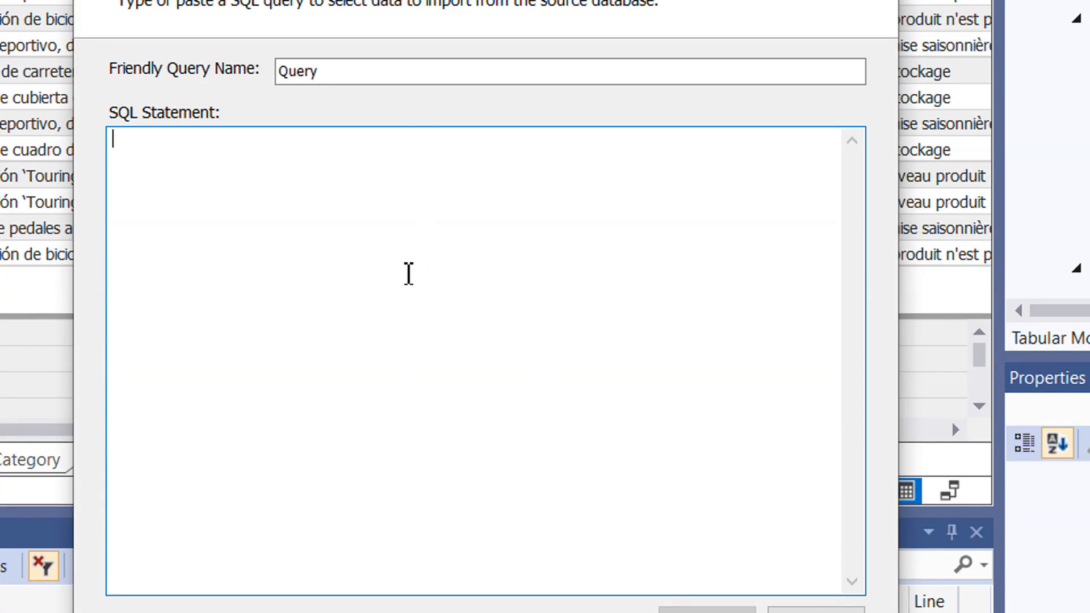